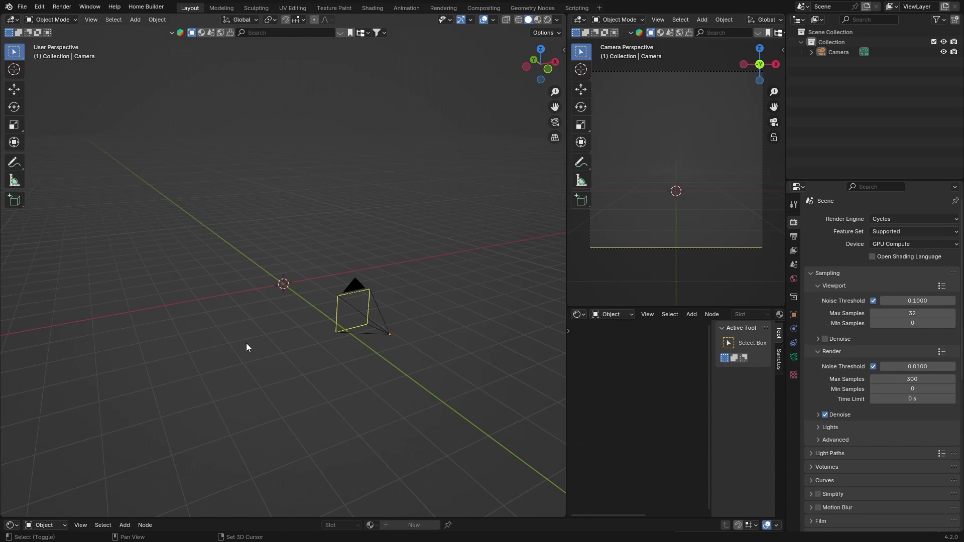
- Open the Add menu in the 3D Viewport to reach the mesh primitives
{"action": "key", "text": "shift+a"}
{"action": "key", "text": "shift+a"}
- Add a plane and scale it up as the backdrop floor
{"action": "mouse_move", "coordinate": [224, 335]}
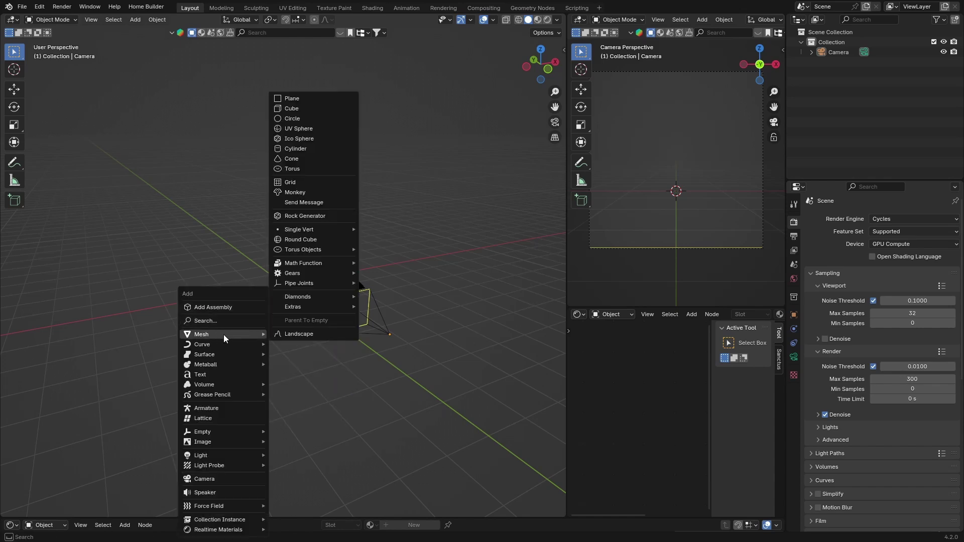
{"action": "left_click", "coordinate": [290, 100]}
{"action": "key", "text": "s"}
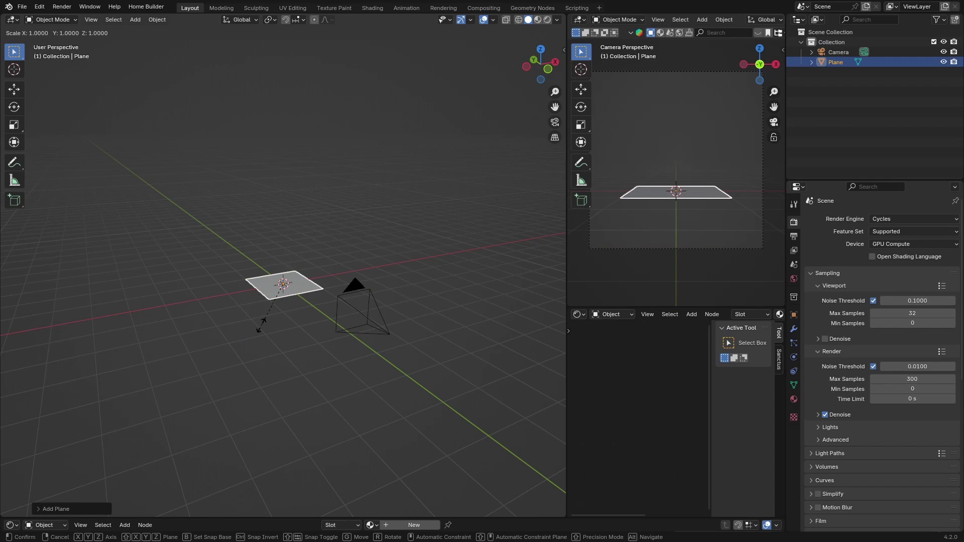
{"action": "left_click", "coordinate": [428, 484]}
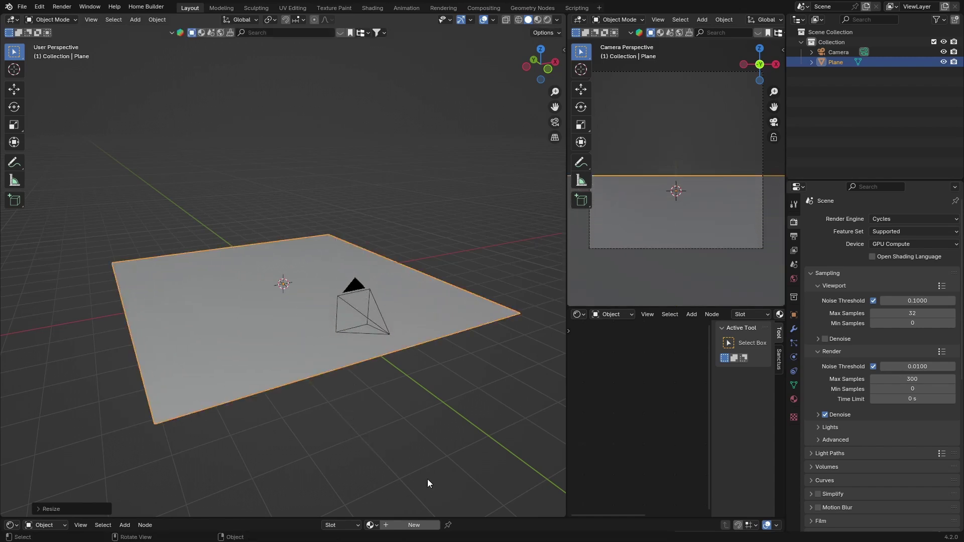
{"action": "middle_click_drag", "start_coordinate": [366, 393], "coordinate": [295, 390]}
- Extrude the plane's back edge straight up along Z to form the back wall
{"action": "key", "text": "Tab"}
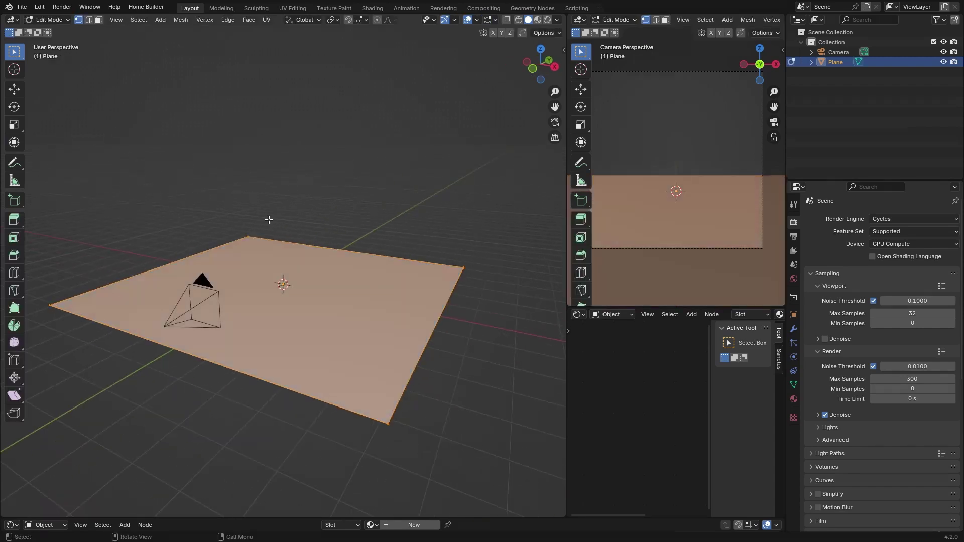
{"action": "left_click", "coordinate": [90, 20]}
{"action": "left_click", "coordinate": [336, 250]}
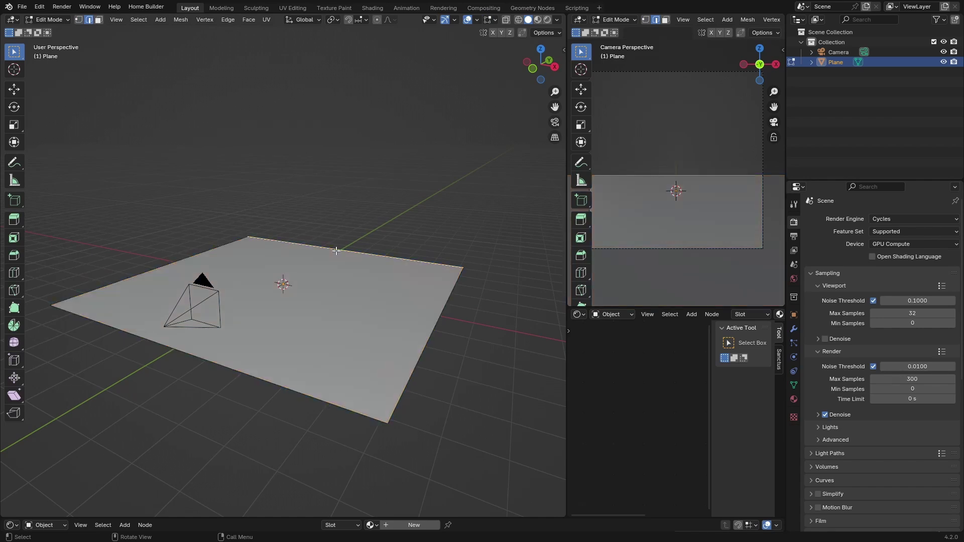
{"action": "key", "text": "e"}
{"action": "key", "text": "z"}
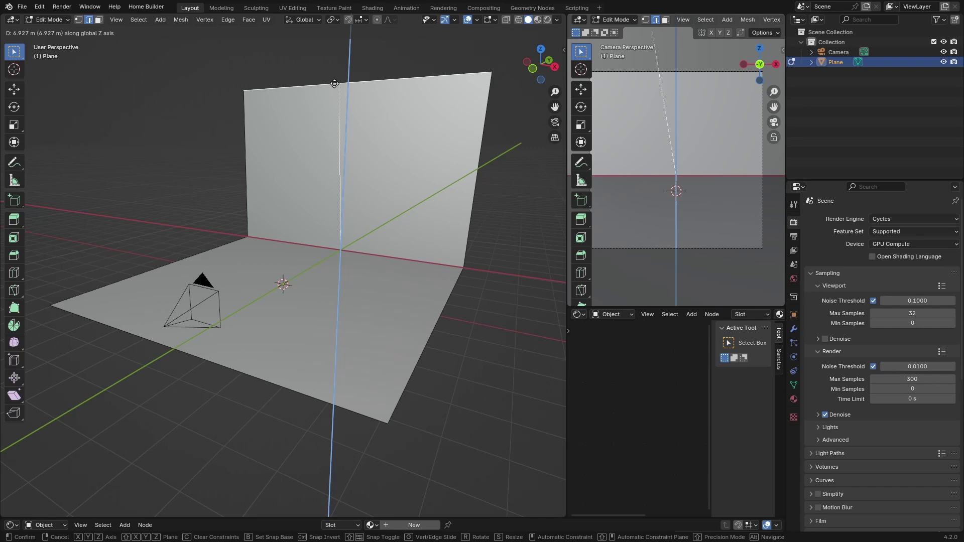
{"action": "left_click", "coordinate": [335, 83]}
- Bevel the floor-to-wall corner edge with 10 segments into a curved cove
{"action": "left_click", "coordinate": [347, 252]}
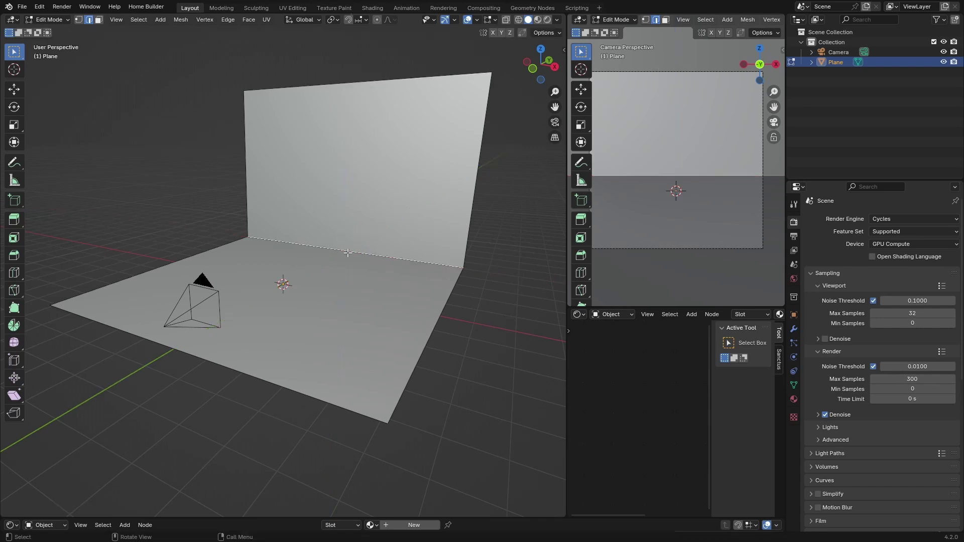
{"action": "key", "text": "ctrl+b"}
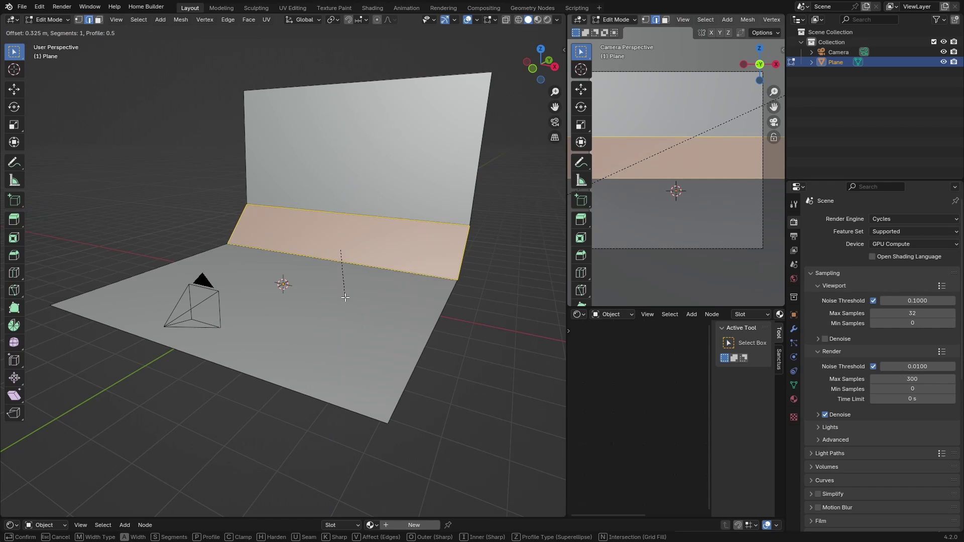
{"action": "scroll", "coordinate": [345, 298], "scroll_direction": "up", "scroll_amount": 9}
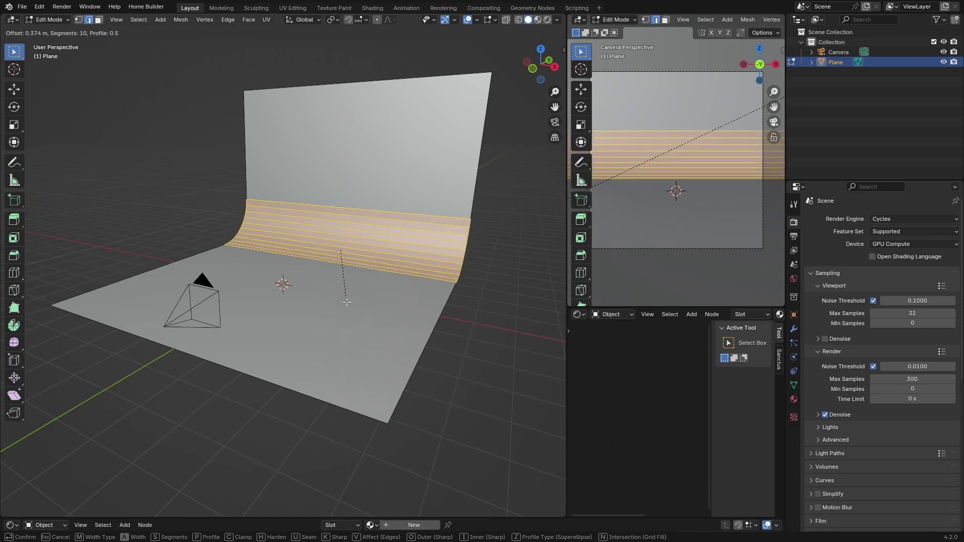
{"action": "scroll", "coordinate": [347, 302], "scroll_direction": "up", "scroll_amount": 4}
{"action": "left_click", "coordinate": [347, 301]}
- Return to Object Mode and shade the backdrop smooth
{"action": "key", "text": "Tab"}
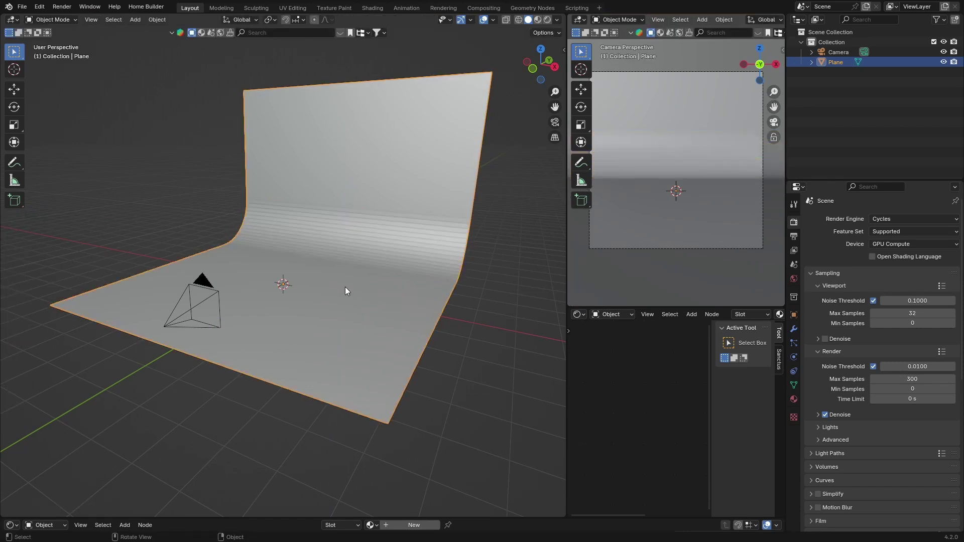
{"action": "right_click", "coordinate": [334, 244]}
{"action": "left_click", "coordinate": [334, 245]}
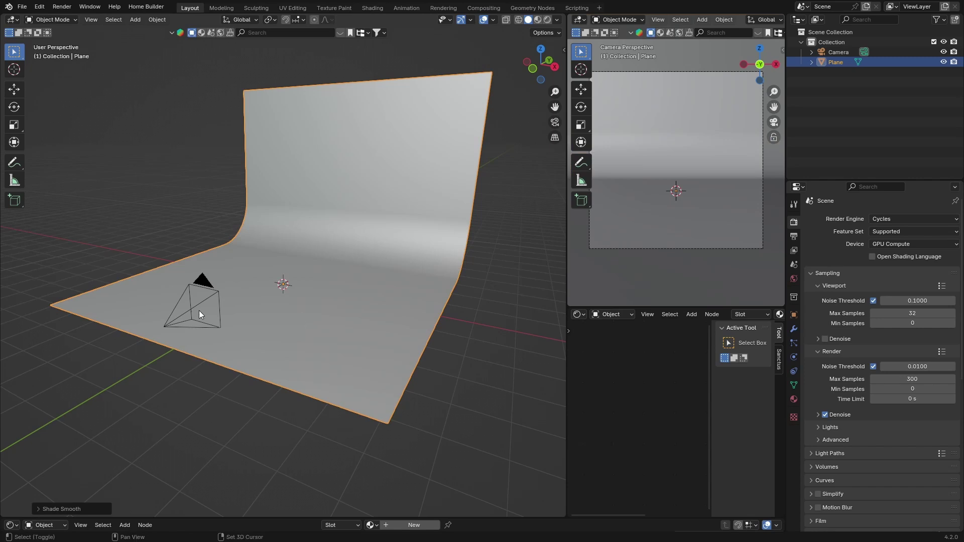
{"action": "key", "text": "shift+a"}
{"action": "mouse_move", "coordinate": [136, 312]}
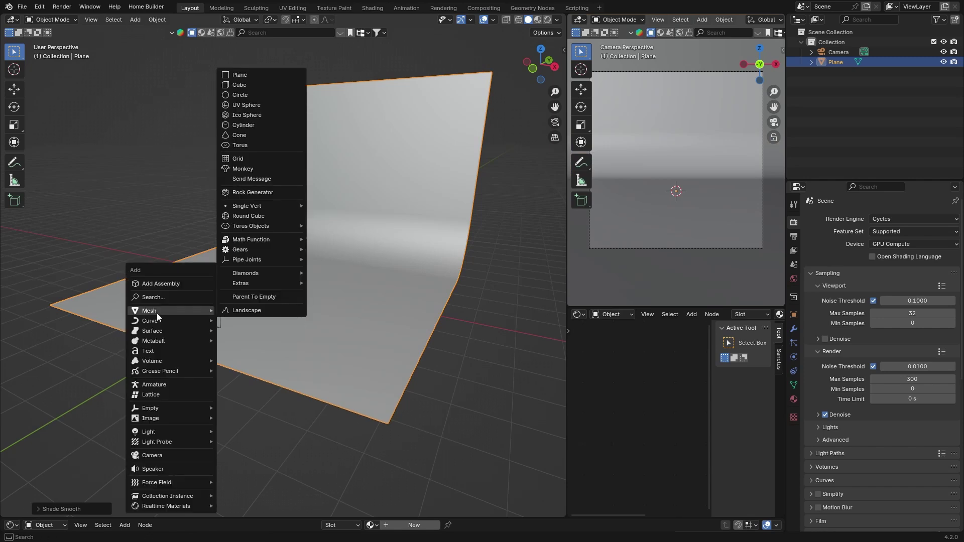
- Add a Suzanne monkey head, raise it above the floor and scale it down
{"action": "left_click", "coordinate": [258, 167]}
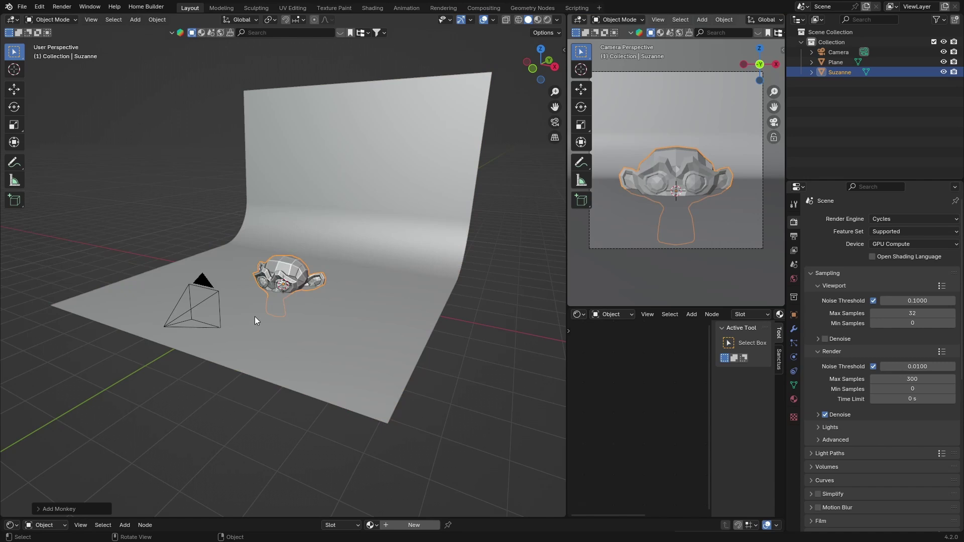
{"action": "left_click", "coordinate": [555, 66]}
{"action": "key", "text": "g"}
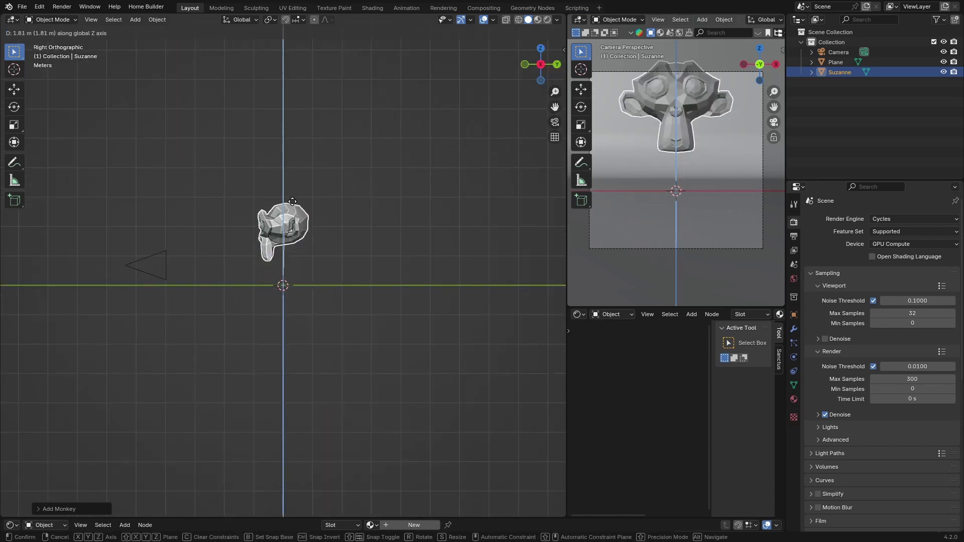
{"action": "left_click", "coordinate": [293, 218]}
{"action": "middle_click_drag", "start_coordinate": [292, 218], "coordinate": [314, 283]}
{"action": "key", "text": "s"}
{"action": "left_click", "coordinate": [275, 269]}
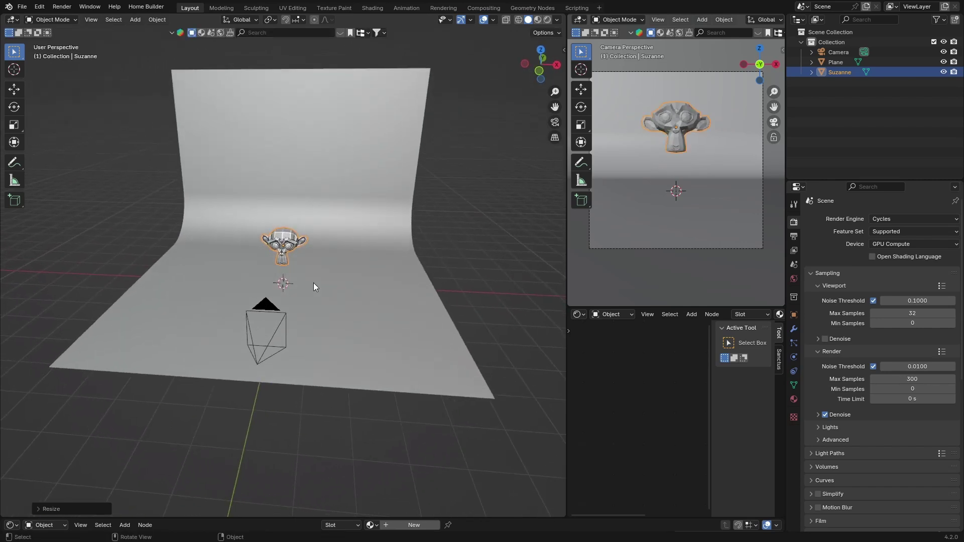
- Lower Suzanne 0.6829 m along Z, reselect her and show the Modifier properties
{"action": "left_click", "coordinate": [556, 65]}
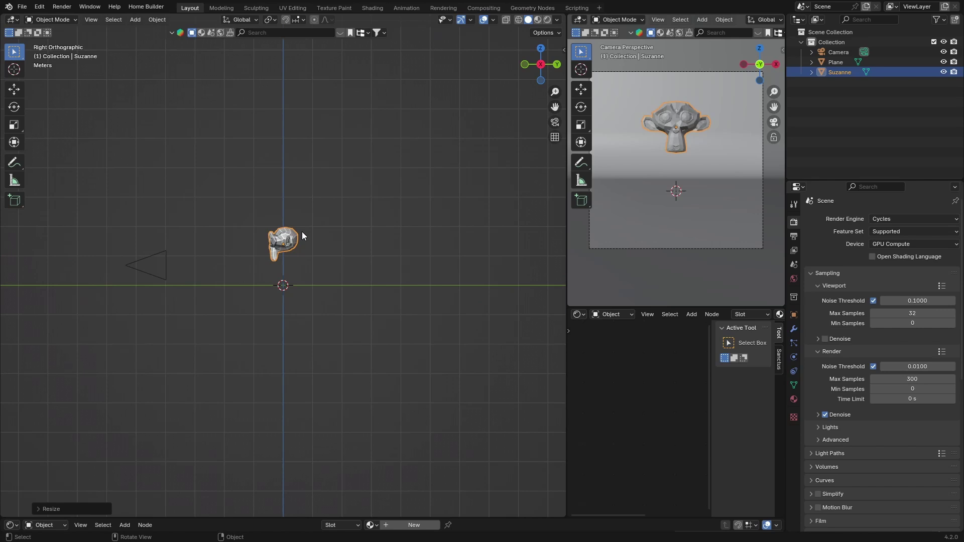
{"action": "key", "text": "g"}
{"action": "key", "text": "z"}
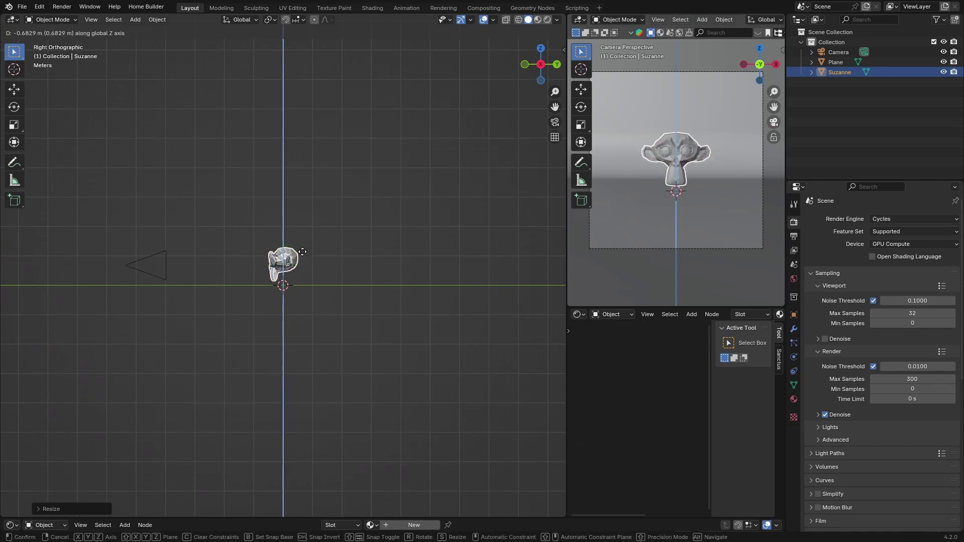
{"action": "left_click", "coordinate": [302, 252]}
{"action": "middle_click_drag", "start_coordinate": [302, 252], "coordinate": [221, 255]}
{"action": "key", "text": "alt+a"}
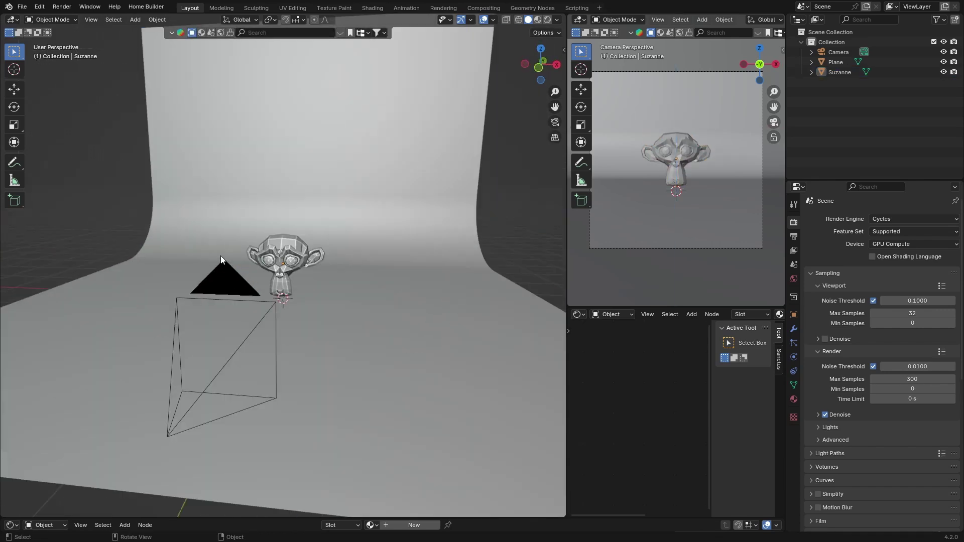
{"action": "left_click", "coordinate": [282, 255]}
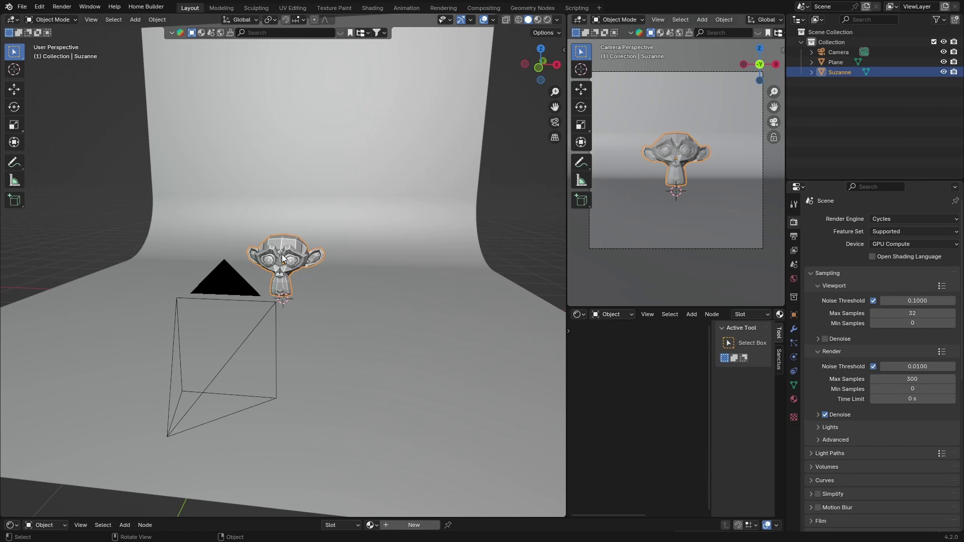
{"action": "left_click", "coordinate": [795, 328]}
- Add a Subdivision Surface modifier to Suzanne with Levels Viewport set to 2
{"action": "left_click", "coordinate": [844, 221]}
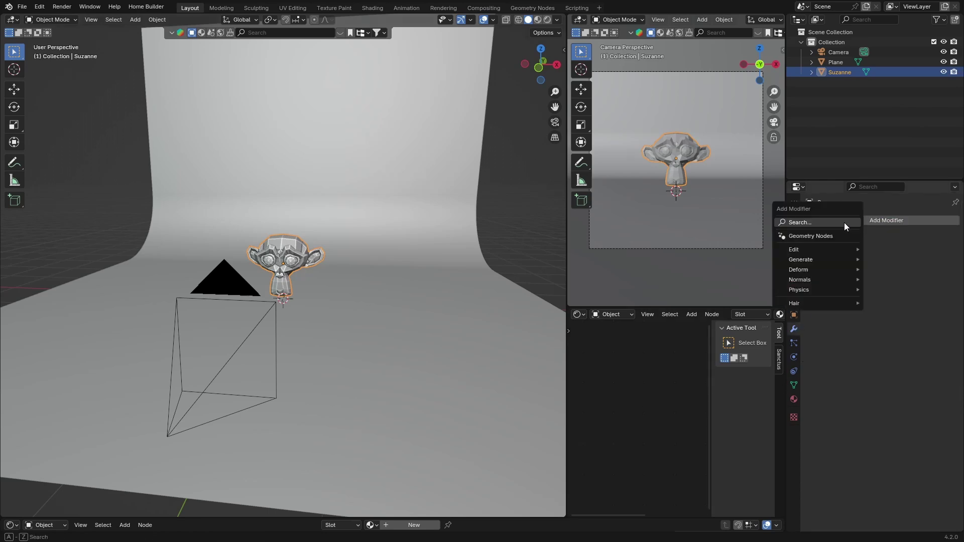
{"action": "key", "text": "space"}
{"action": "type", "text": "su"}
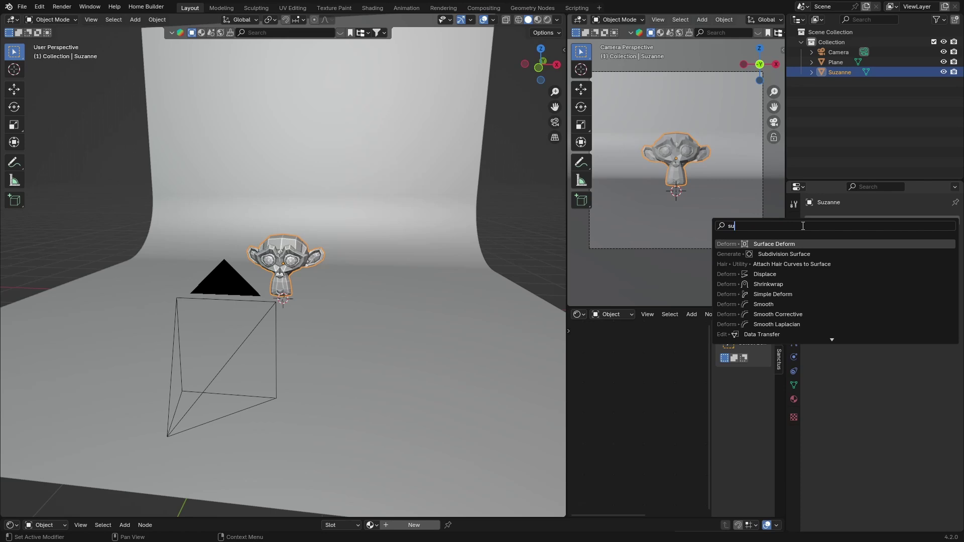
{"action": "key", "text": "Down"}
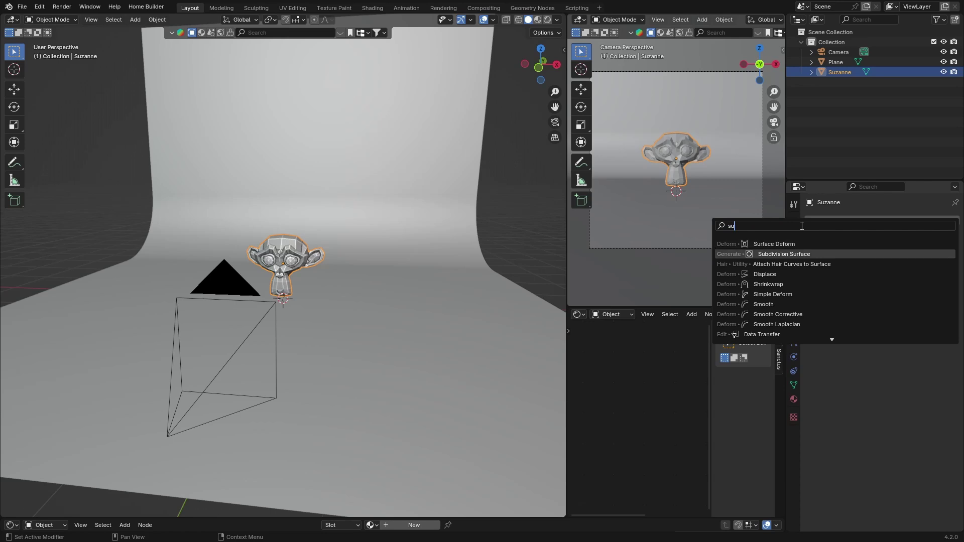
{"action": "key", "text": "Return"}
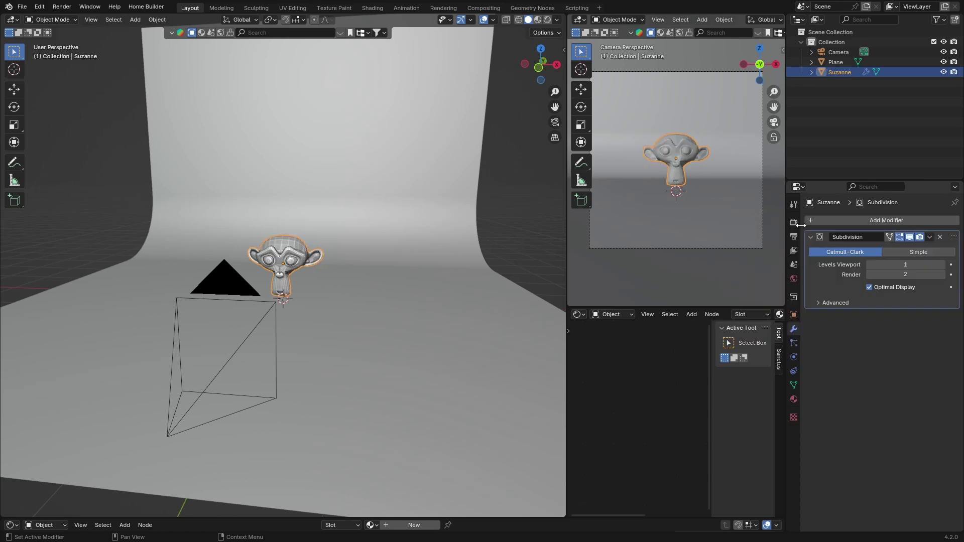
{"action": "left_click", "coordinate": [943, 265]}
- Shade Suzanne smooth, then deselect her
{"action": "right_click", "coordinate": [292, 249]}
{"action": "left_click", "coordinate": [291, 249]}
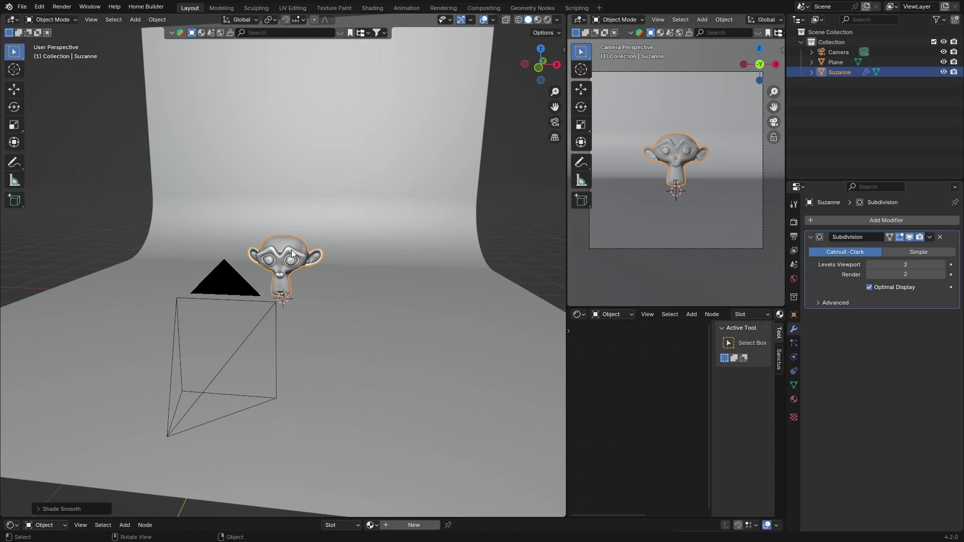
{"action": "left_click", "coordinate": [108, 218]}
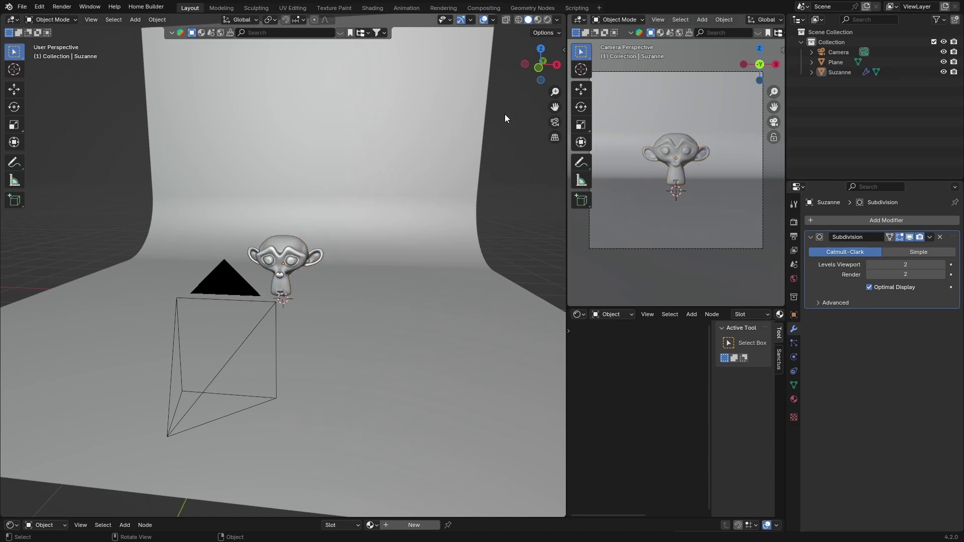
- Switch the viewport to Rendered shading and enable Scene World lighting
{"action": "left_click", "coordinate": [548, 19]}
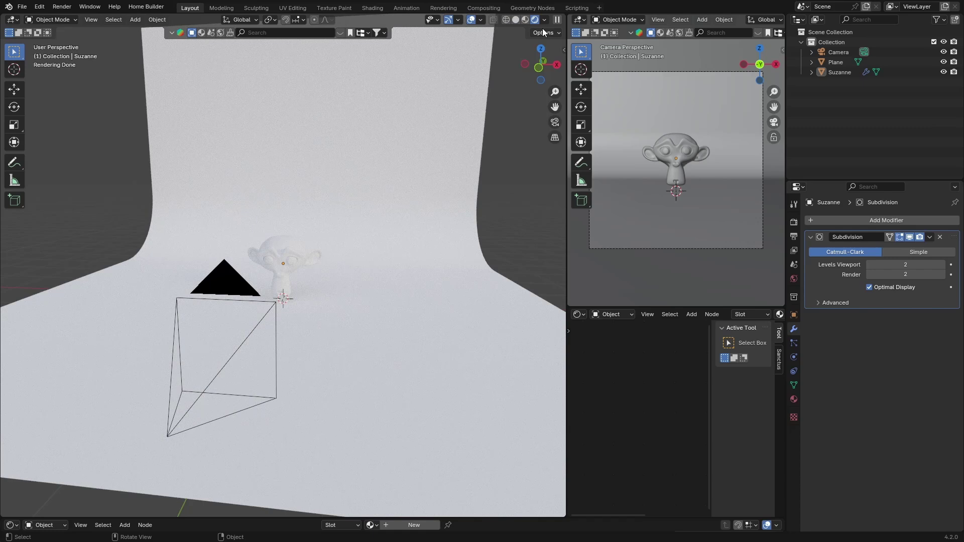
{"action": "left_click", "coordinate": [545, 20]}
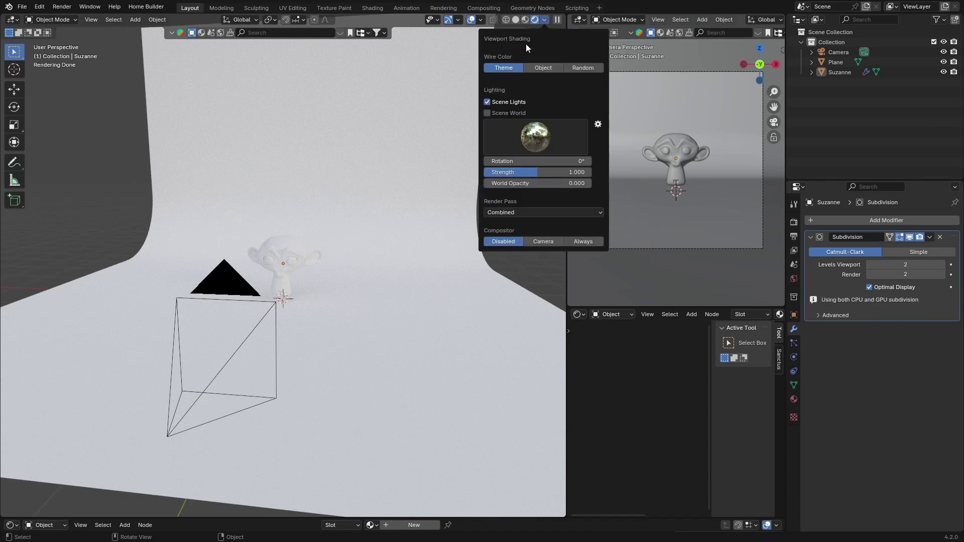
{"action": "left_click", "coordinate": [487, 113]}
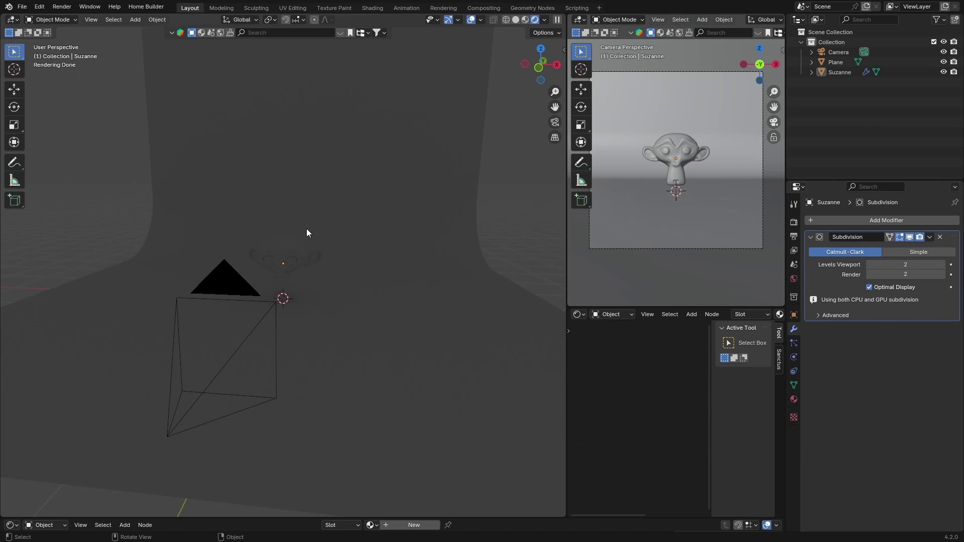
{"action": "key", "text": "shift+a"}
- Add an area light and raise it along Z above Suzanne
{"action": "mouse_move", "coordinate": [275, 230]}
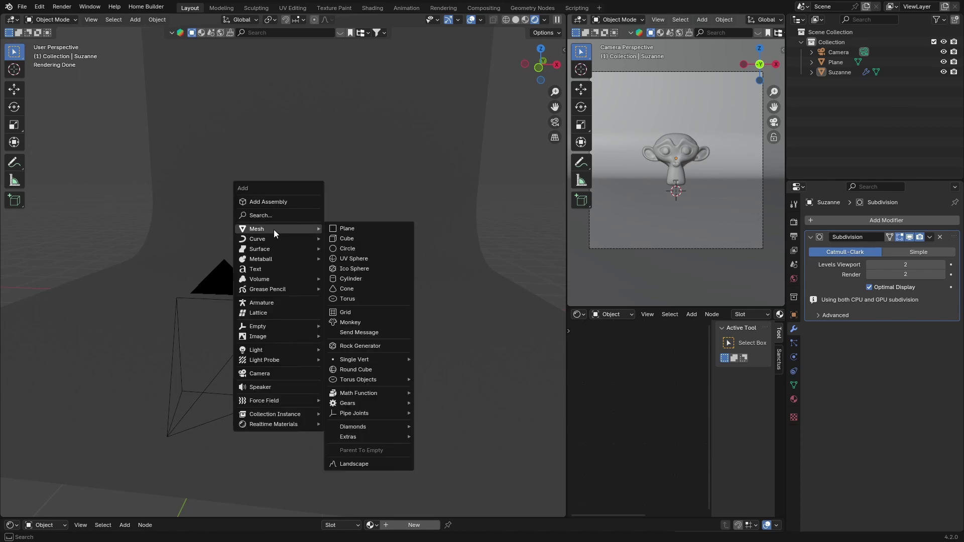
{"action": "mouse_move", "coordinate": [262, 350]}
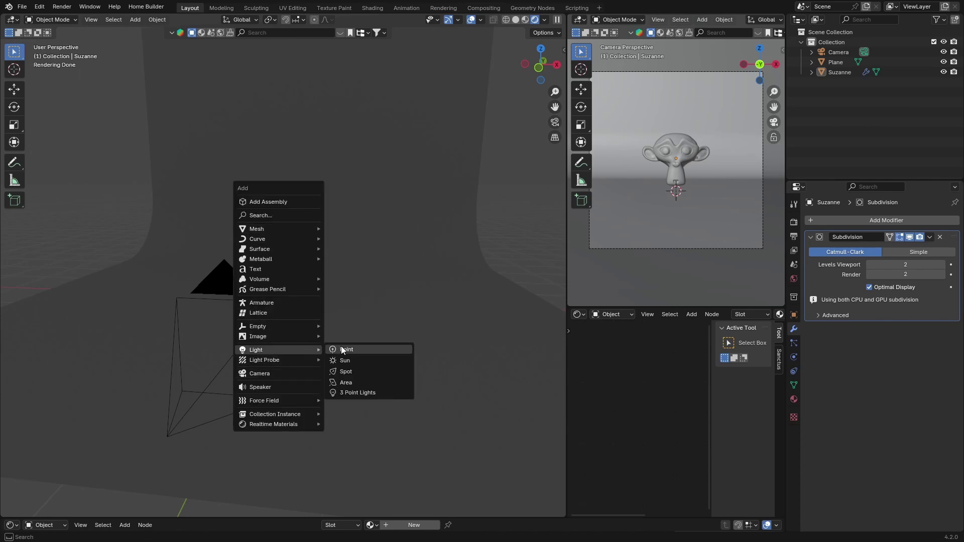
{"action": "left_click", "coordinate": [352, 381]}
{"action": "left_click", "coordinate": [557, 63]}
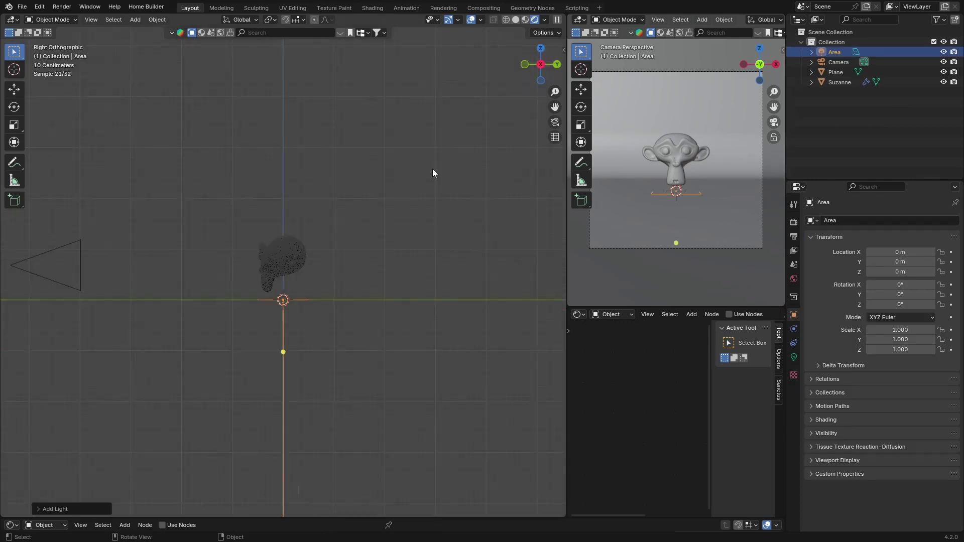
{"action": "key", "text": "g"}
{"action": "key", "text": "z"}
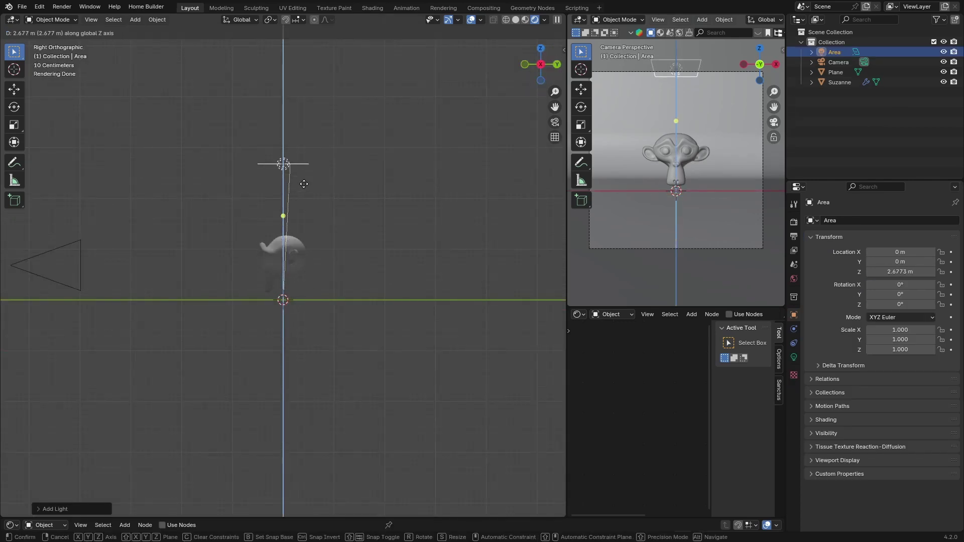
{"action": "left_click", "coordinate": [303, 177]}
{"action": "middle_click_drag", "start_coordinate": [304, 177], "coordinate": [321, 276]}
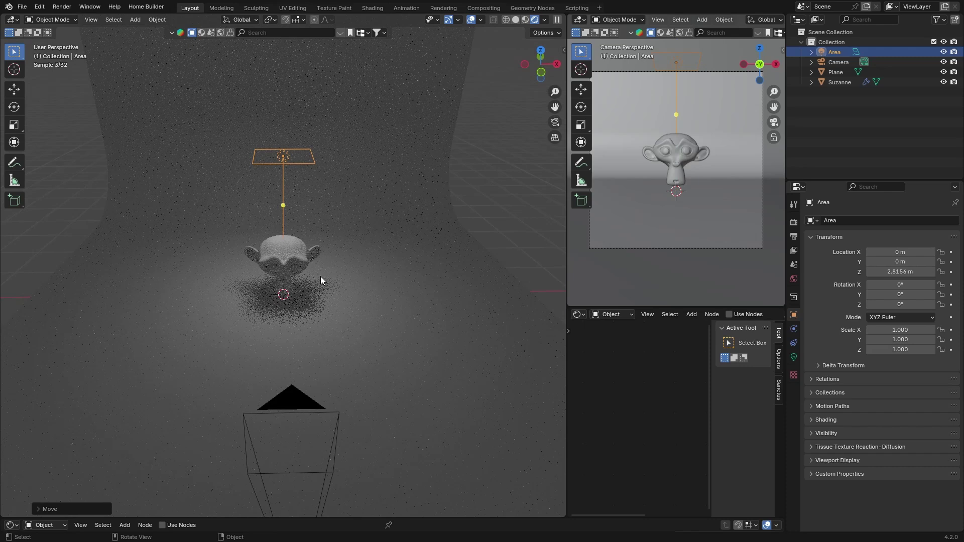
- Move the light sideways on X, scale it to 2.634 and lower it to 2.213 m
{"action": "key", "text": "g"}
{"action": "key", "text": "x"}
{"action": "left_click", "coordinate": [414, 277]}
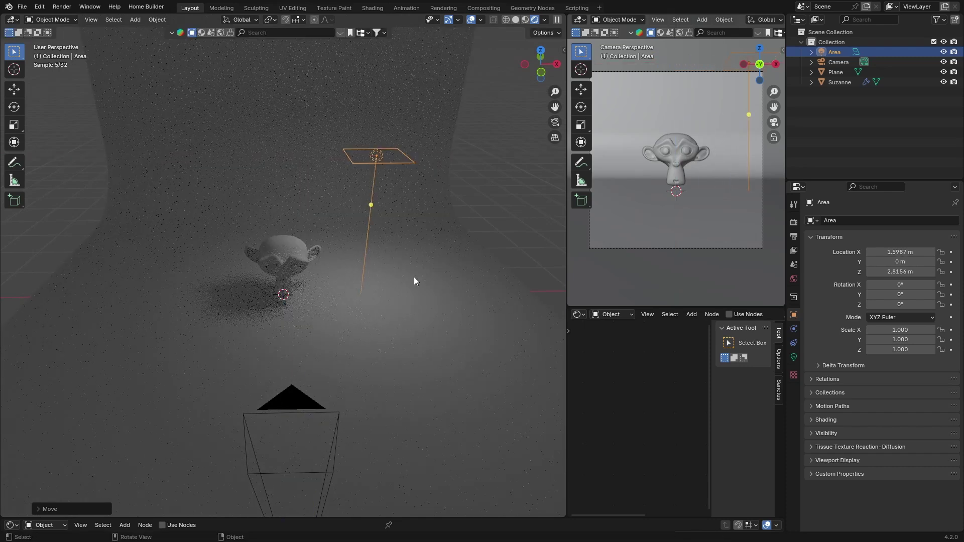
{"action": "key", "text": "s"}
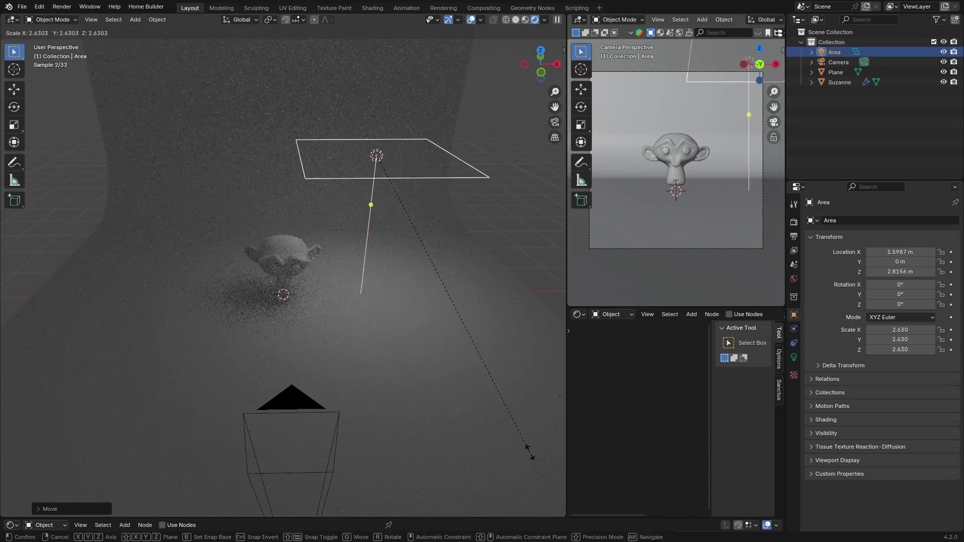
{"action": "left_click", "coordinate": [529, 448]}
{"action": "left_click", "coordinate": [557, 65]}
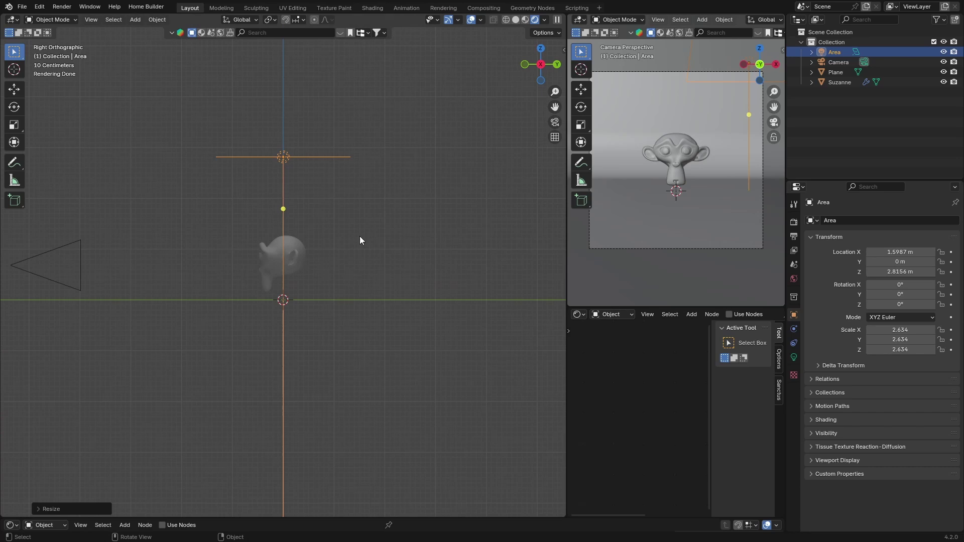
{"action": "key", "text": "g"}
{"action": "key", "text": "z"}
{"action": "left_click", "coordinate": [358, 266]}
{"action": "middle_click_drag", "start_coordinate": [357, 266], "coordinate": [255, 358]}
- Rotate the area light in two passes to tilt it down toward Suzanne
{"action": "key", "text": "r"}
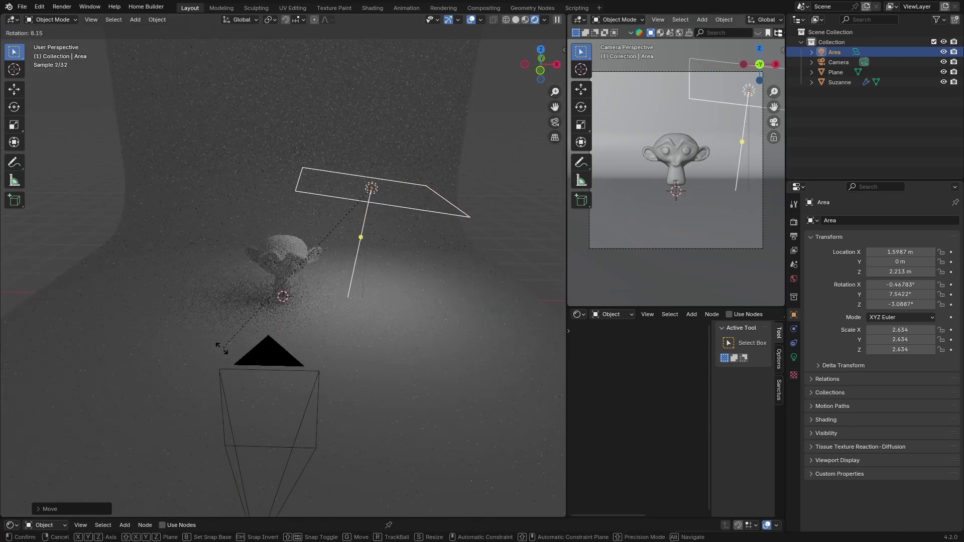
{"action": "left_click", "coordinate": [463, 186]}
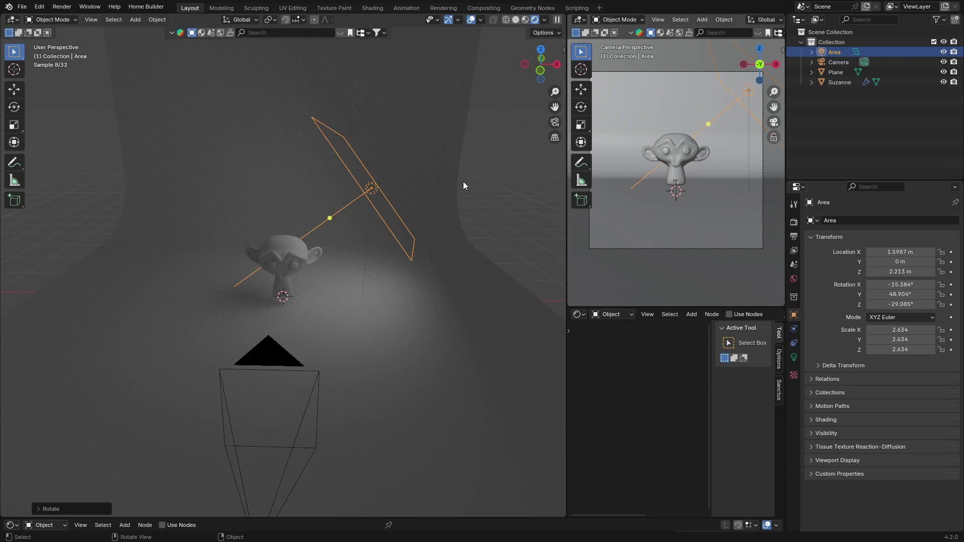
{"action": "left_click", "coordinate": [556, 65]}
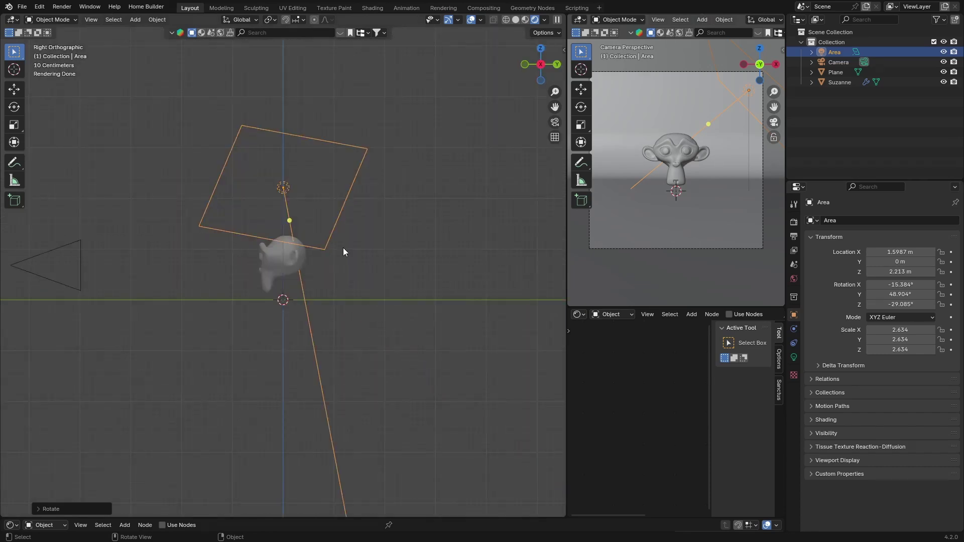
{"action": "key", "text": "r"}
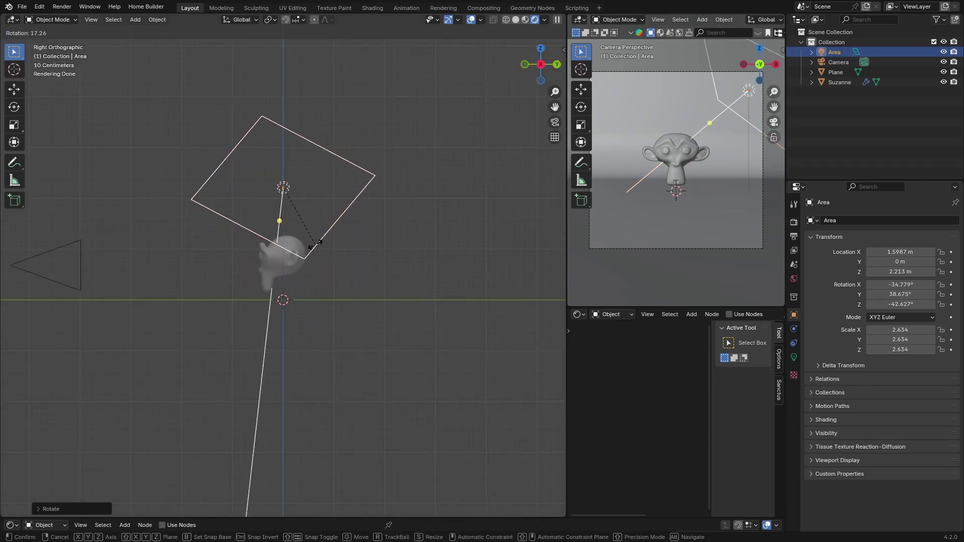
{"action": "left_click", "coordinate": [324, 241]}
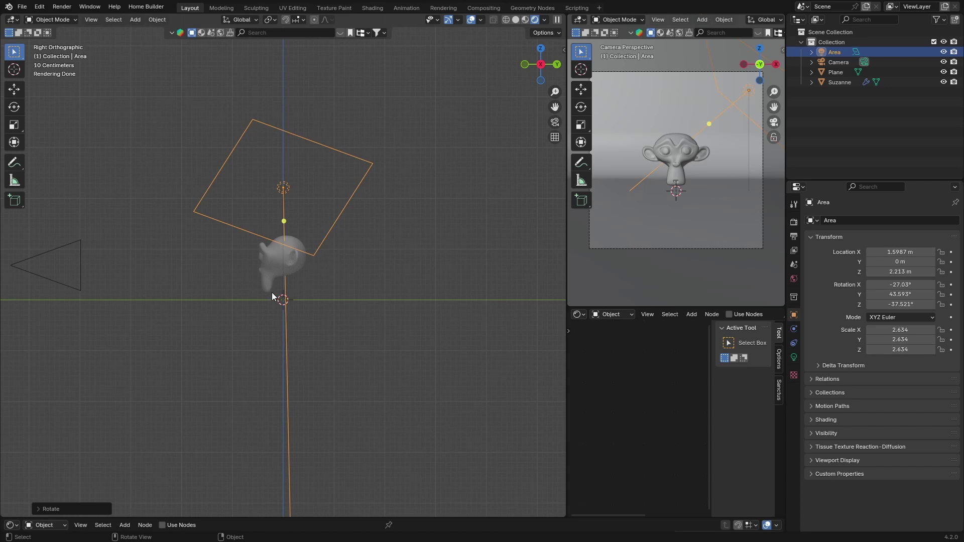
{"action": "middle_click_drag", "start_coordinate": [324, 241], "coordinate": [448, 313]}
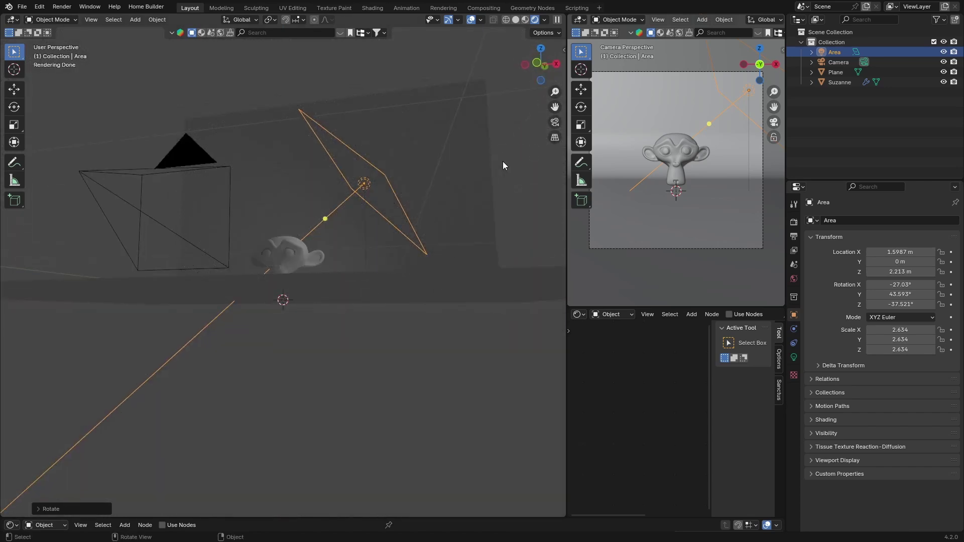
- Look through the scene camera and fit its frame to the viewport
{"action": "left_click", "coordinate": [554, 123]}
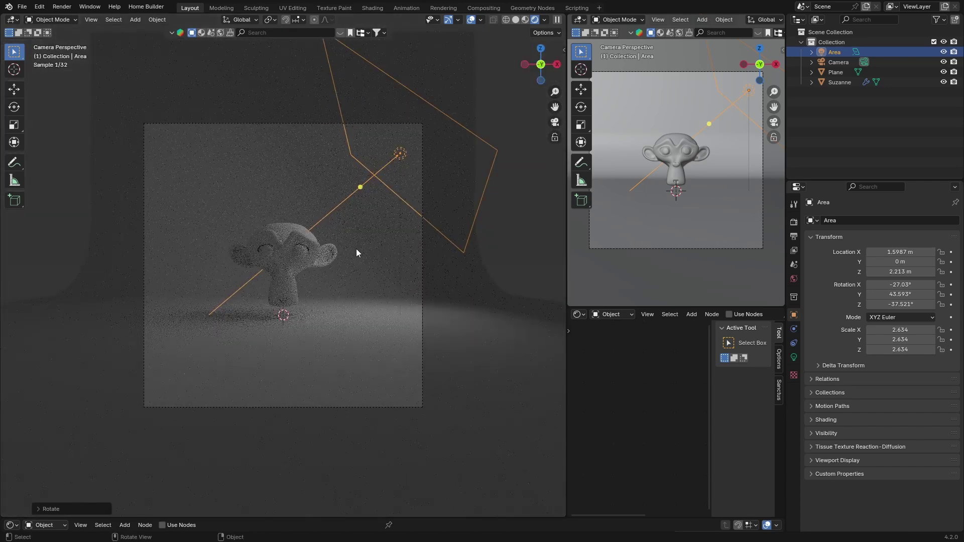
{"action": "key", "text": "Home"}
{"action": "scroll", "coordinate": [357, 248], "scroll_direction": "down", "scroll_amount": 3}
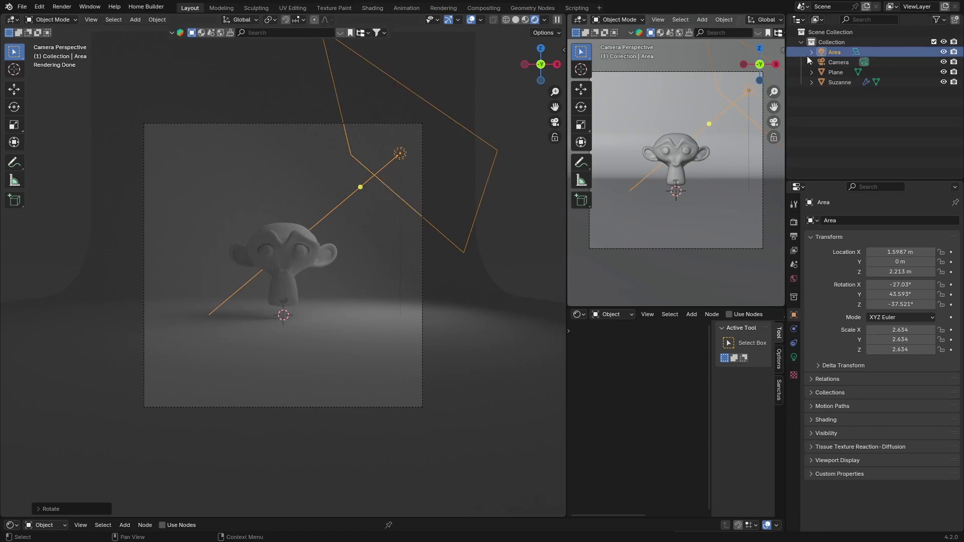
- In the Shading workspace, enable nodes for the area light and set Emission Strength to 60
{"action": "left_click", "coordinate": [368, 9]}
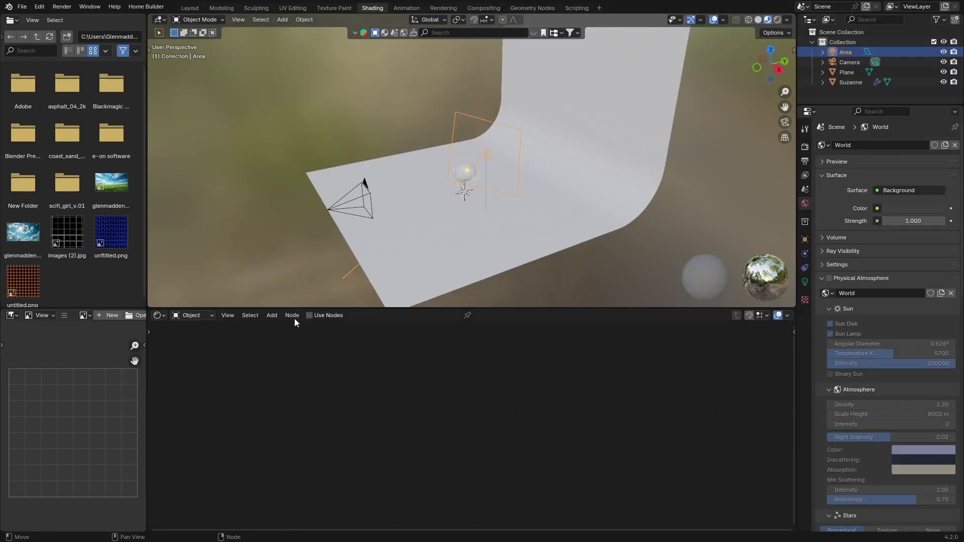
{"action": "left_click", "coordinate": [309, 316]}
{"action": "middle_click_drag", "start_coordinate": [510, 424], "coordinate": [439, 419]}
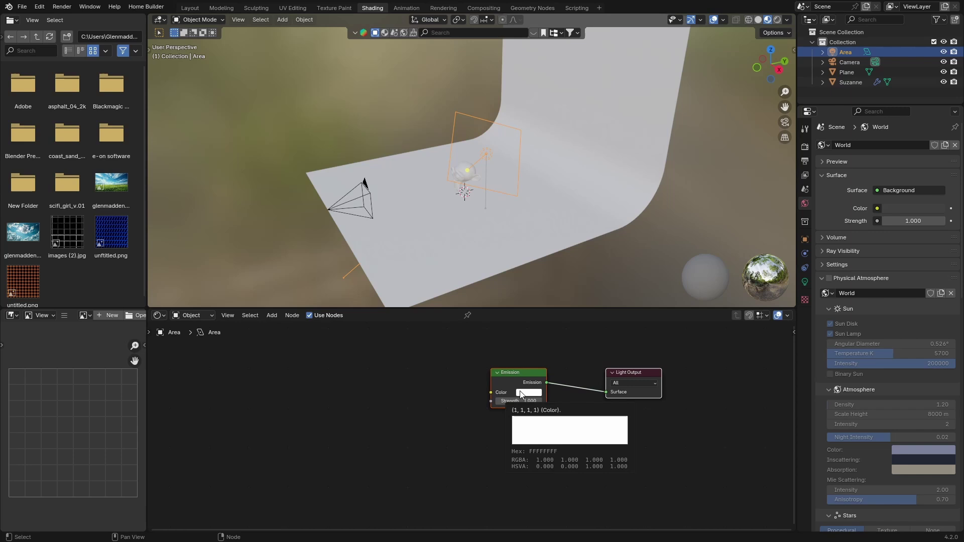
{"action": "left_click", "coordinate": [532, 398]}
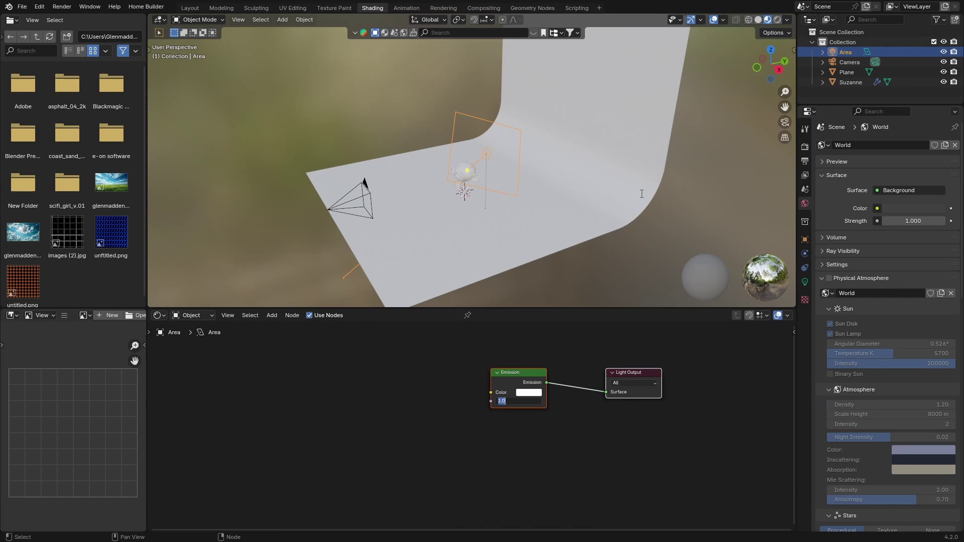
{"action": "key", "text": "BackSpace"}
{"action": "type", "text": "60"}
{"action": "key", "text": "Return"}
- Drag the World Color value down to black and view through the camera
{"action": "left_click", "coordinate": [901, 207]}
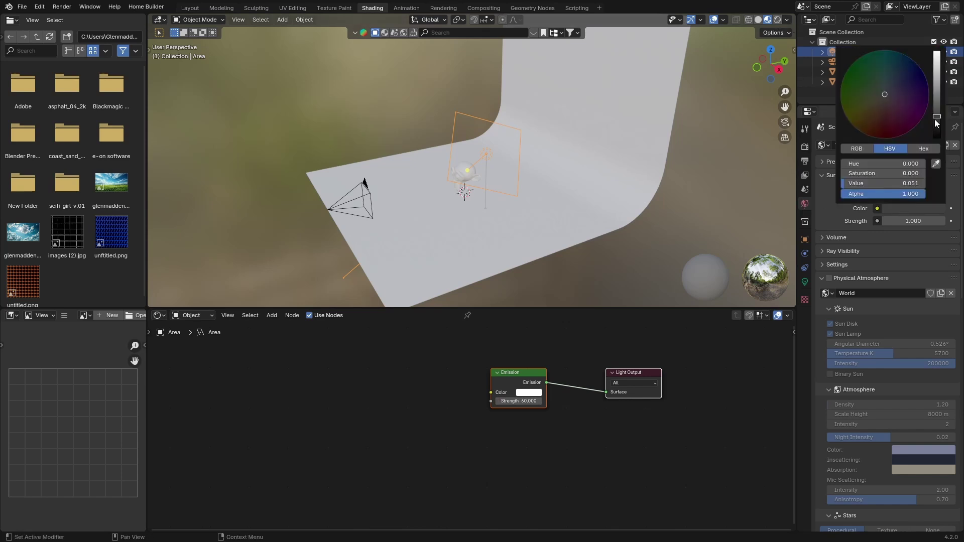
{"action": "left_click_drag", "start_coordinate": [937, 123], "coordinate": [937, 138]}
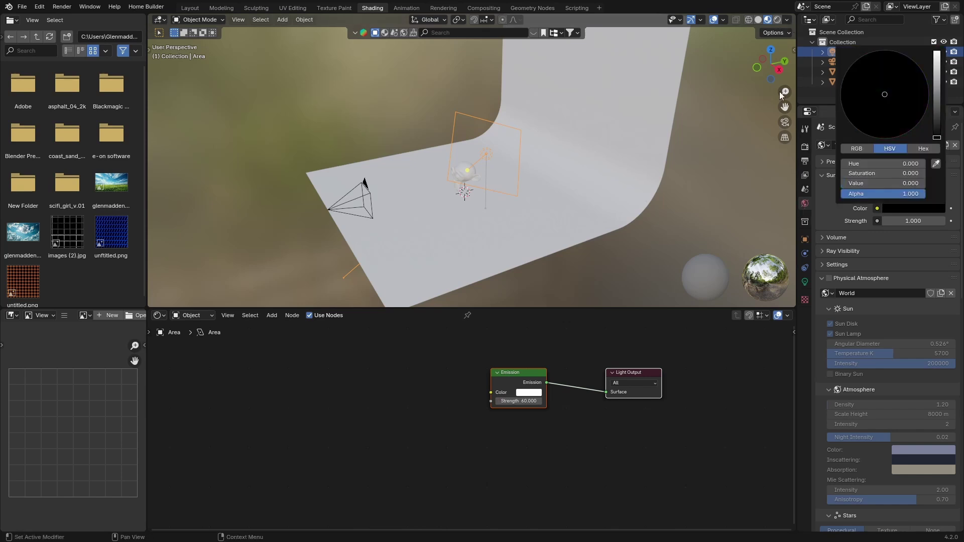
{"action": "left_click", "coordinate": [786, 123]}
- Set the camera viewport back from the rendered preview to Solid shading
{"action": "left_click", "coordinate": [778, 19]}
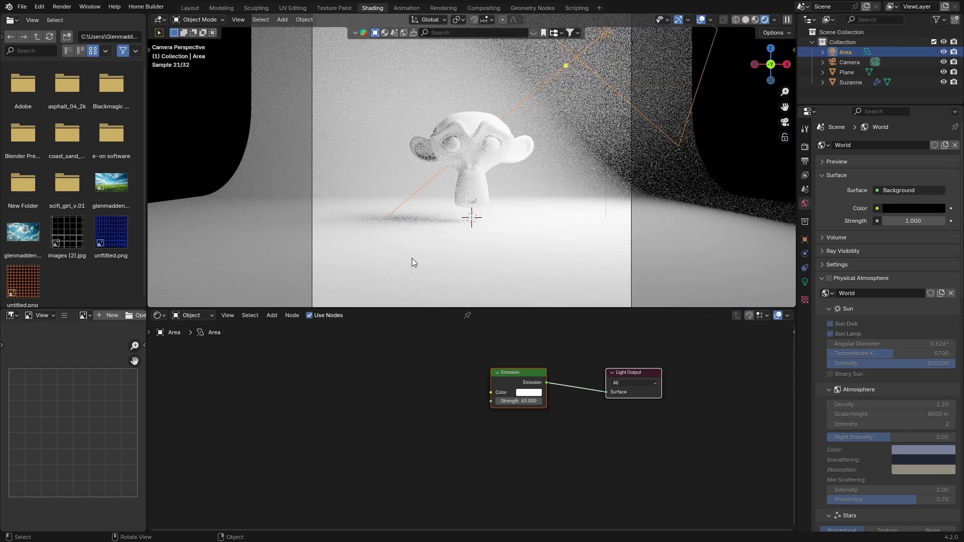
{"action": "scroll", "coordinate": [412, 258], "scroll_direction": "down", "scroll_amount": 1}
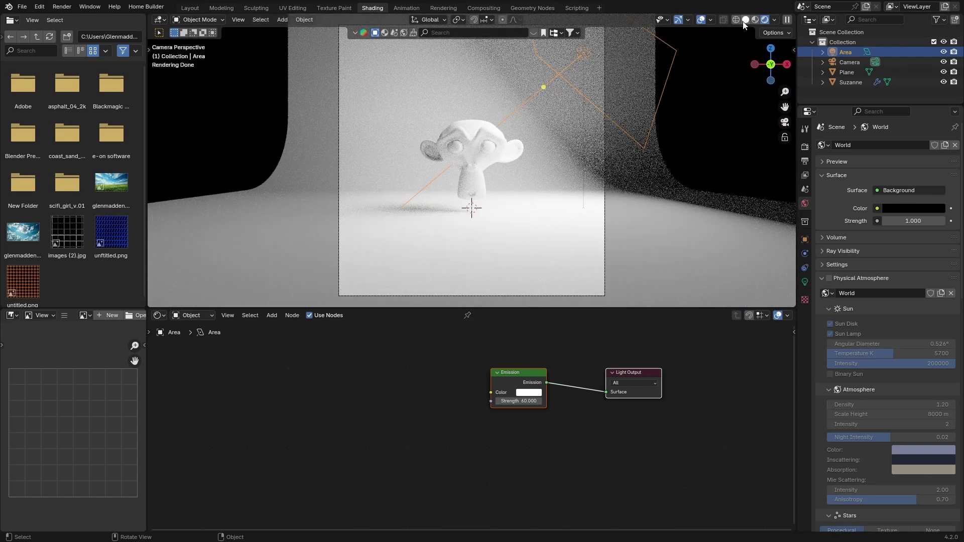
{"action": "left_click", "coordinate": [746, 20]}
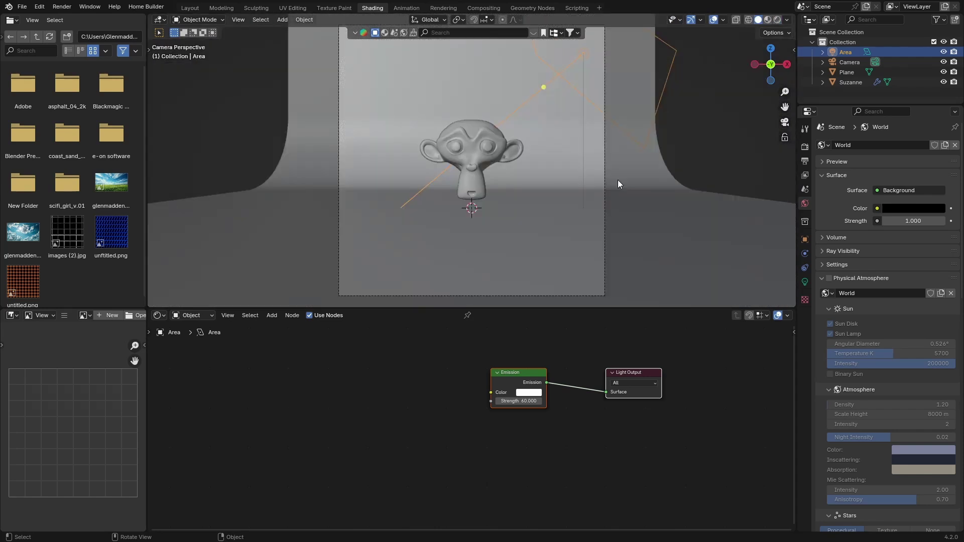
- Add a Combine Color node and link its Color output to the Emission Color input
{"action": "key", "text": "shift+a"}
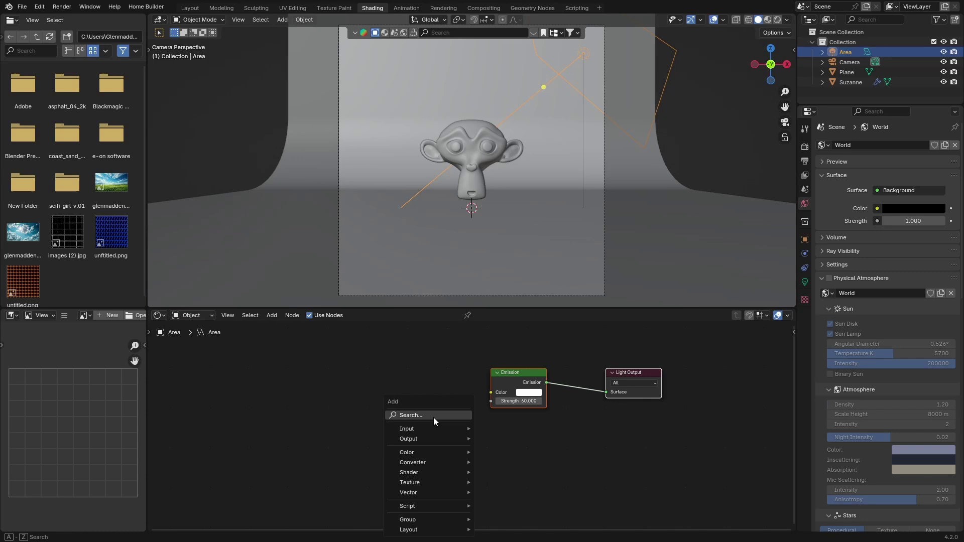
{"action": "type", "text": "co"}
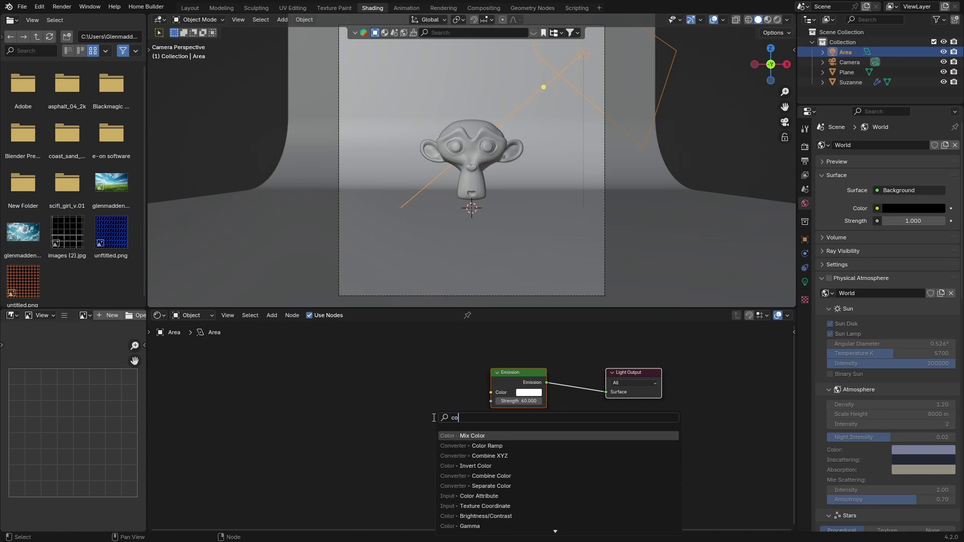
{"action": "key", "text": "Down"}
{"action": "key", "text": "Down"}
{"action": "key", "text": "Down"}
{"action": "key", "text": "Down"}
{"action": "key", "text": "Return"}
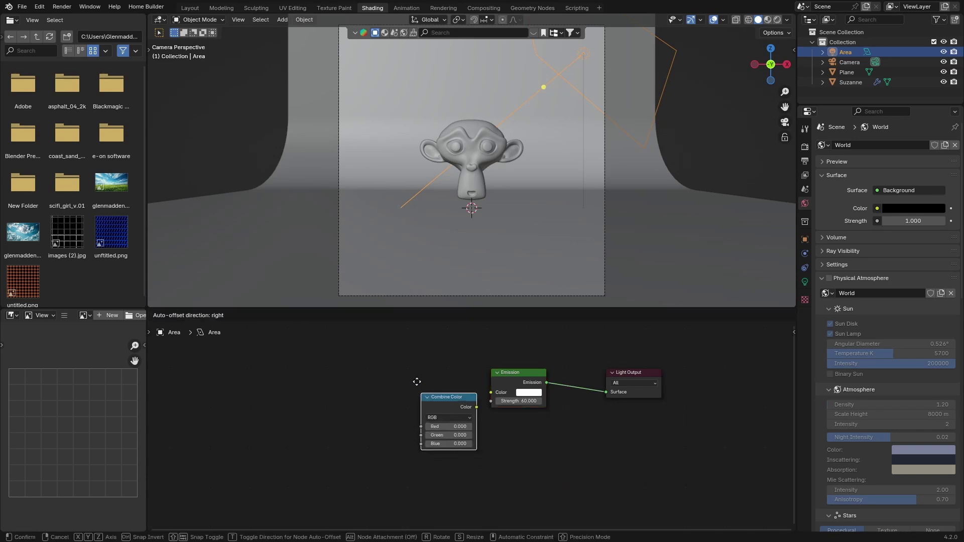
{"action": "left_click", "coordinate": [380, 354]}
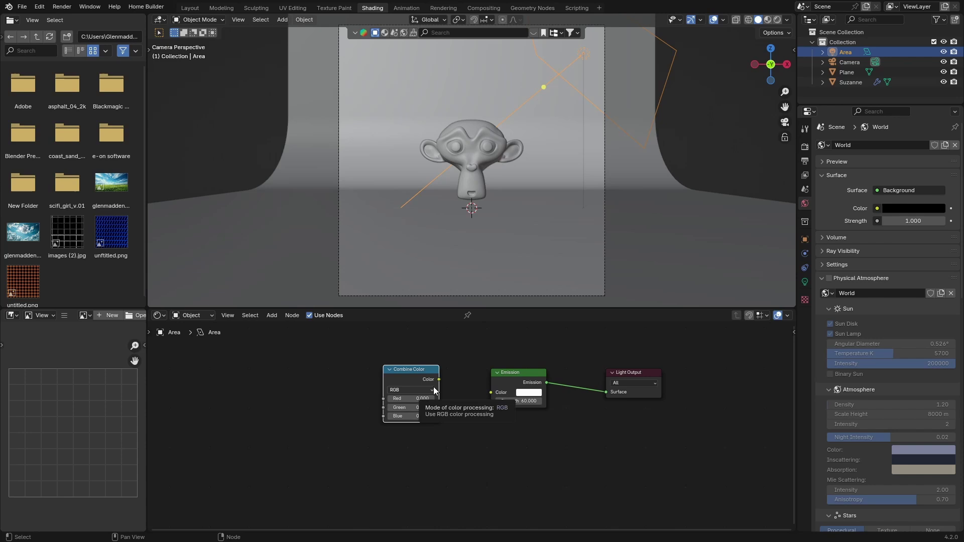
{"action": "left_click_drag", "start_coordinate": [439, 380], "coordinate": [490, 394]}
{"action": "left_click_drag", "start_coordinate": [404, 380], "coordinate": [424, 388]}
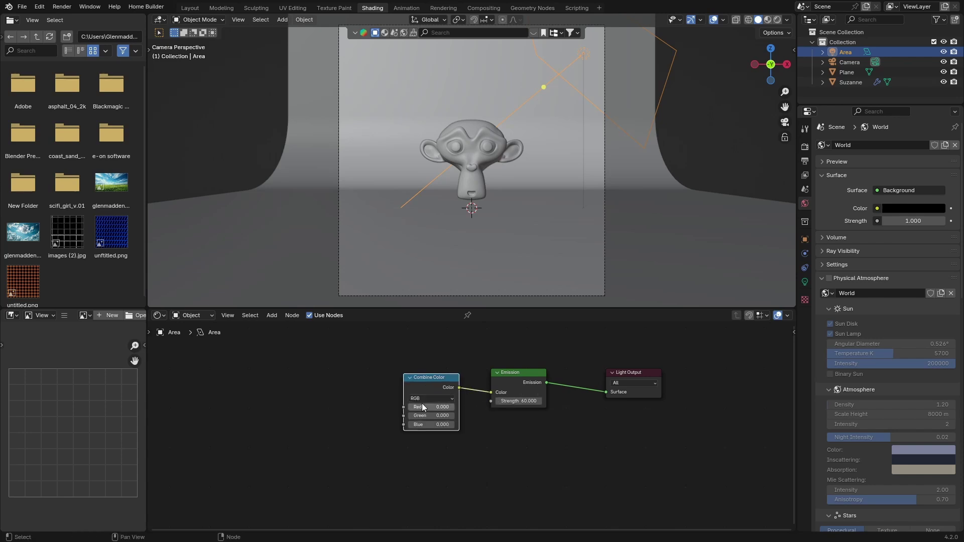
- Set Combine Color to HSV mode with Saturation 1 and Value 1
{"action": "left_click", "coordinate": [425, 397]}
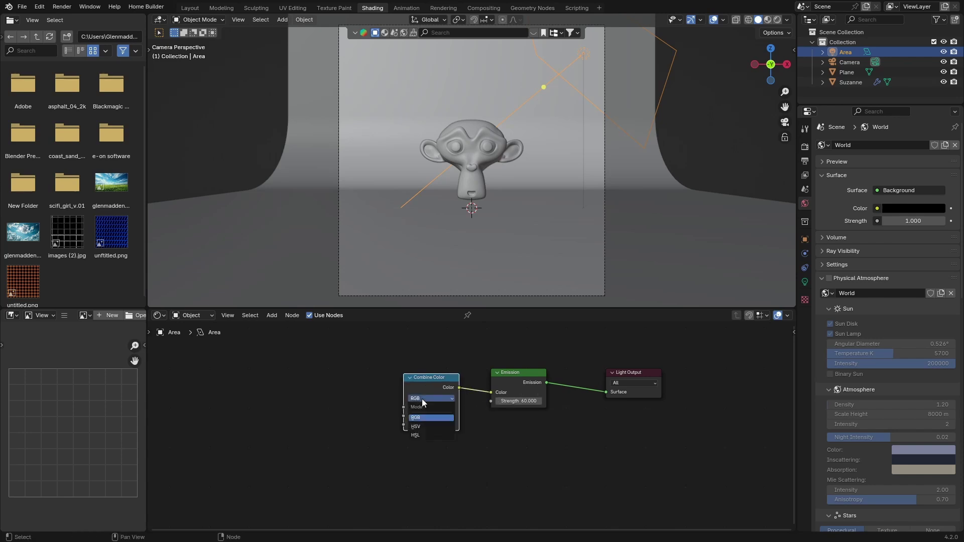
{"action": "left_click", "coordinate": [425, 427]}
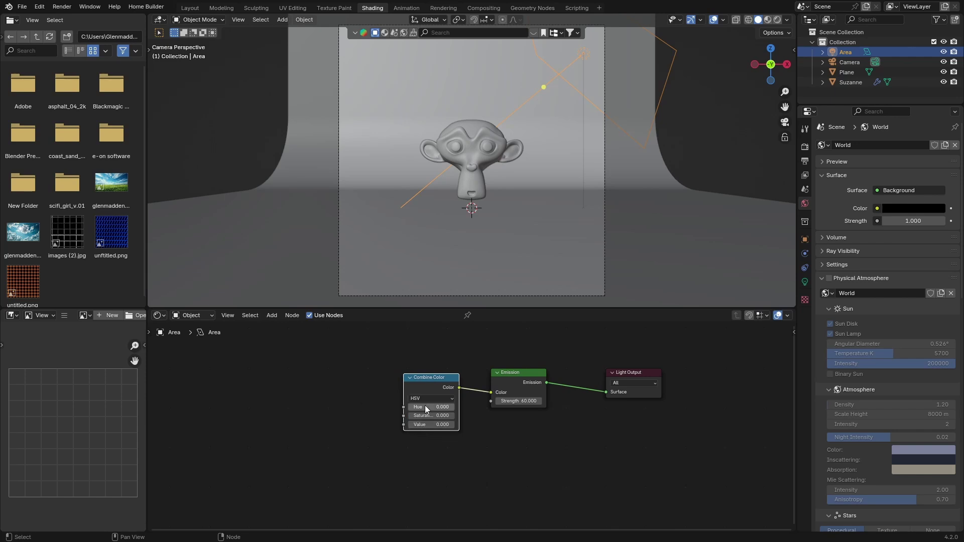
{"action": "left_click", "coordinate": [430, 415]}
{"action": "key", "text": "BackSpace"}
{"action": "left_click", "coordinate": [432, 425]}
{"action": "type", "text": "1"}
- Add a Math node set to Fraction and link its result to the Hue input
{"action": "left_click", "coordinate": [310, 402]}
{"action": "key", "text": "shift+a"}
{"action": "left_click", "coordinate": [322, 412]}
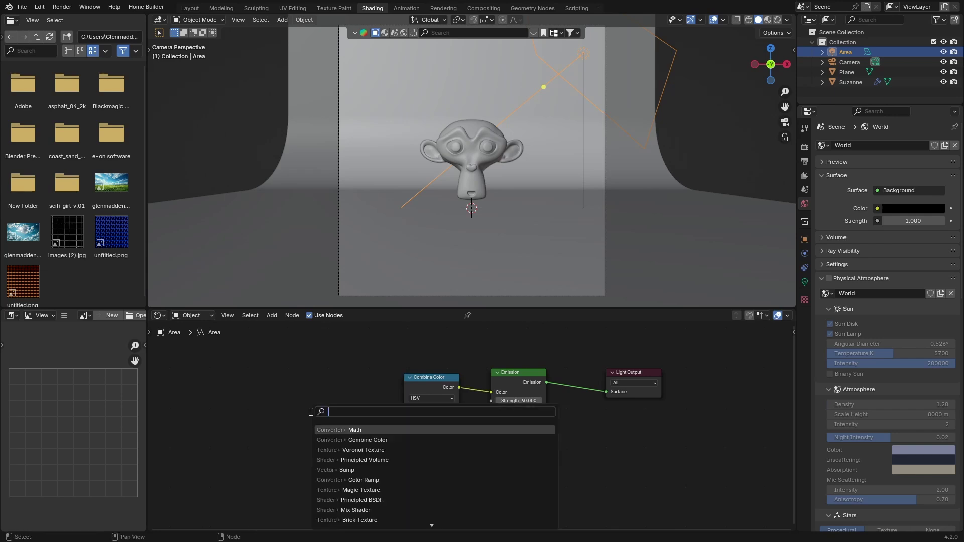
{"action": "type", "text": "math"}
{"action": "key", "text": "Return"}
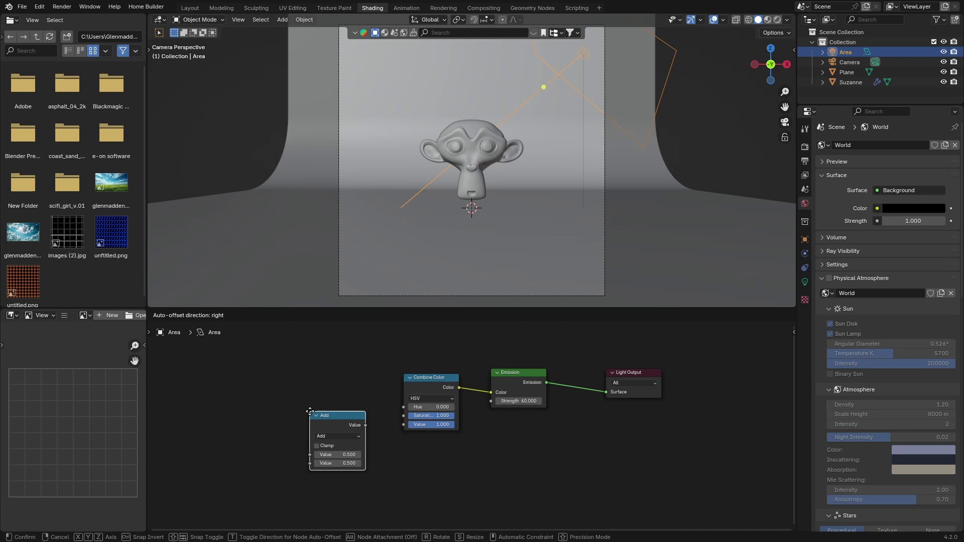
{"action": "left_click", "coordinate": [310, 373]}
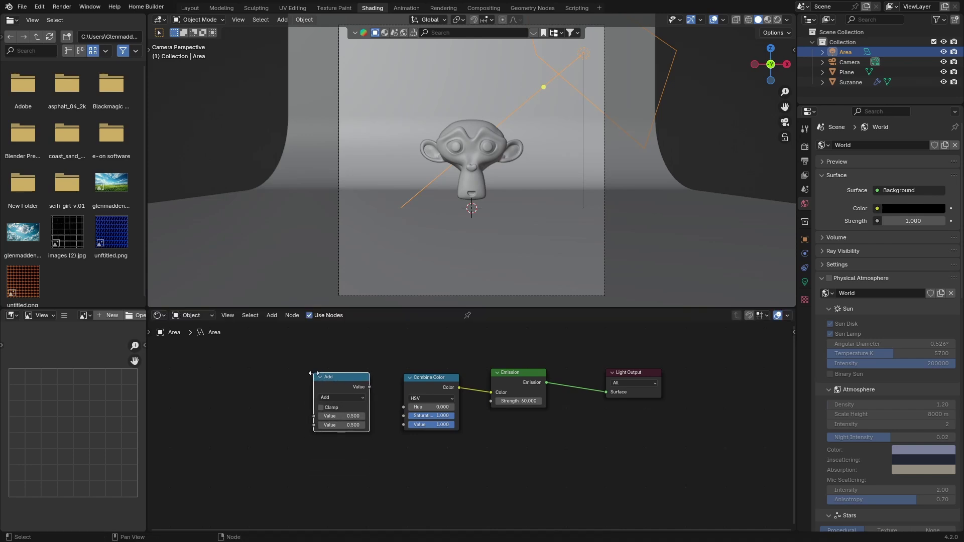
{"action": "left_click_drag", "start_coordinate": [369, 387], "coordinate": [403, 407]}
{"action": "left_click", "coordinate": [334, 397]}
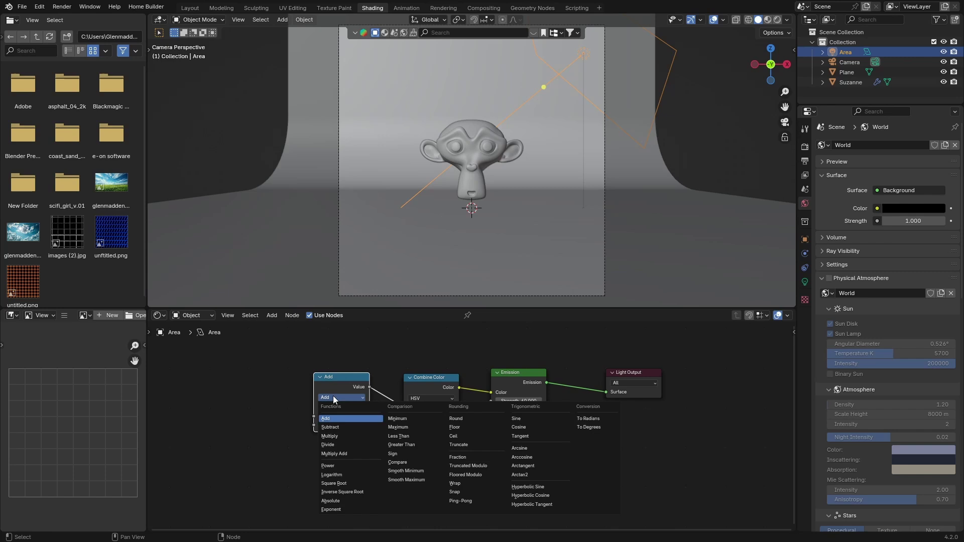
{"action": "left_click", "coordinate": [459, 457]}
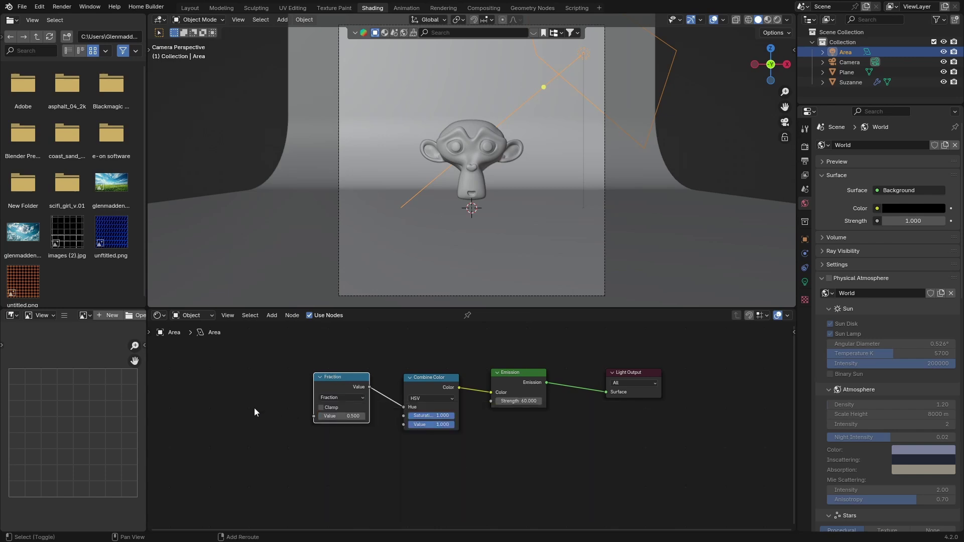
- Add a Separate XYZ node and connect its Y output to the Fraction input
{"action": "key", "text": "shift+a"}
{"action": "type", "text": "sep"}
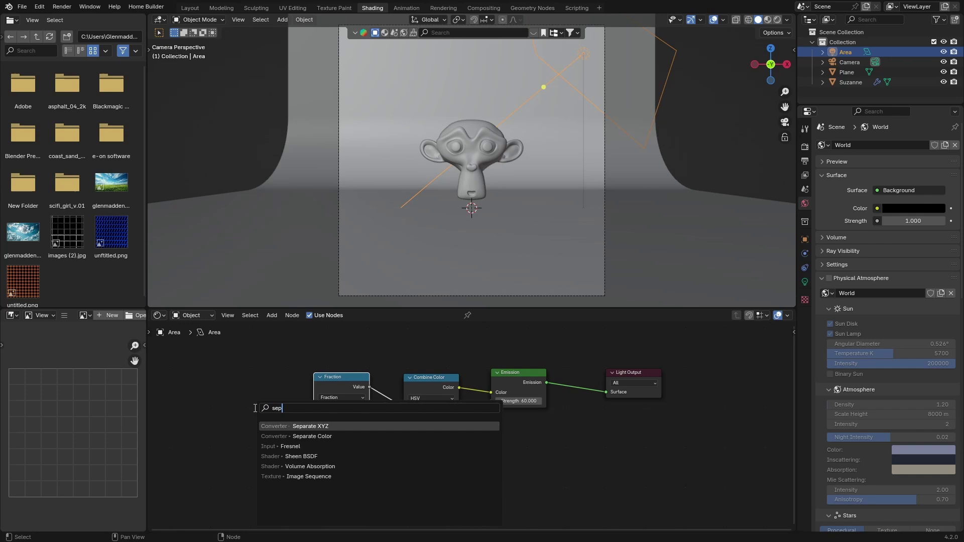
{"action": "key", "text": "Return"}
{"action": "left_click", "coordinate": [228, 386]}
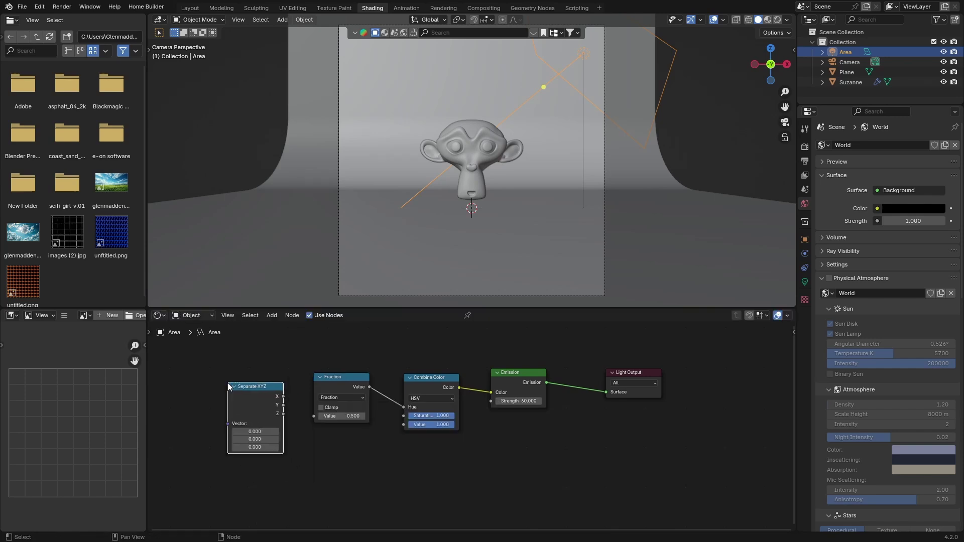
{"action": "left_click_drag", "start_coordinate": [284, 405], "coordinate": [315, 416]}
- Connect a new Geometry input node to Separate XYZ's Vector and preview in Rendered shading
{"action": "left_click_drag", "start_coordinate": [246, 412], "coordinate": [255, 416]}
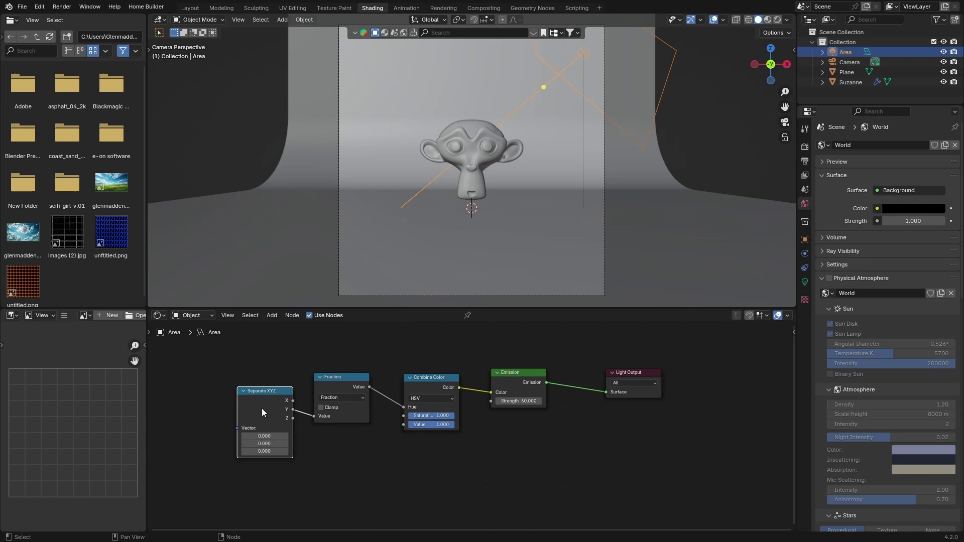
{"action": "key", "text": "shift+a"}
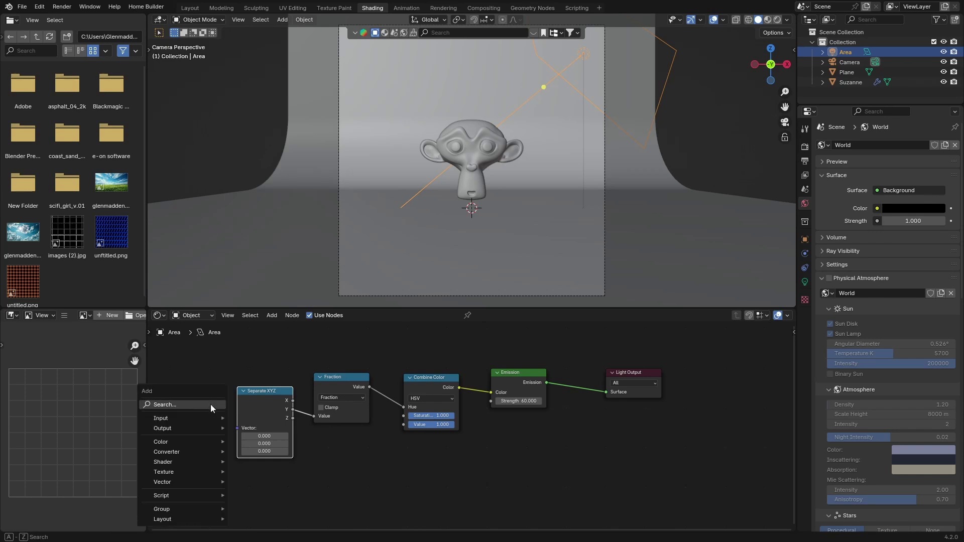
{"action": "left_click", "coordinate": [210, 405]}
{"action": "type", "text": "g"}
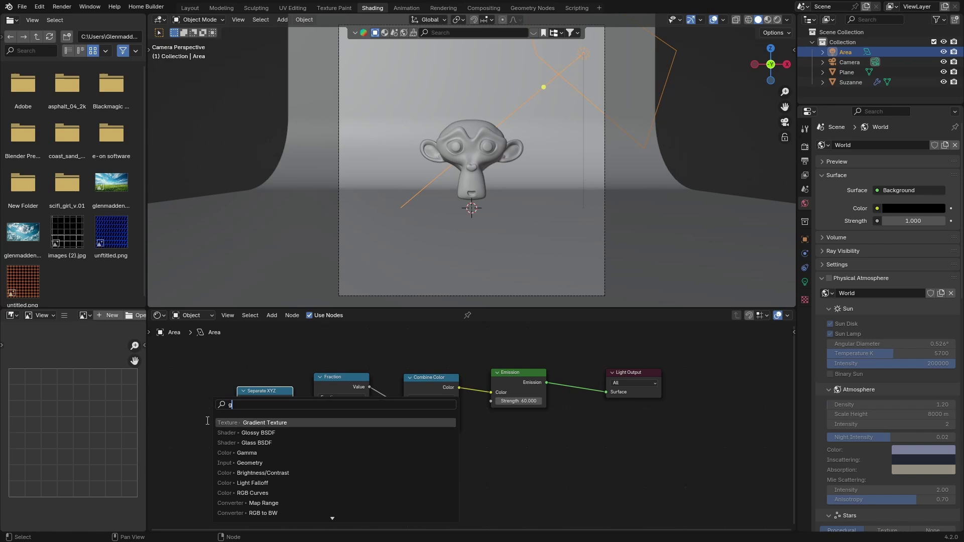
{"action": "key", "text": "Down"}
{"action": "key", "text": "Down"}
{"action": "key", "text": "Down"}
{"action": "key", "text": "Down"}
{"action": "key", "text": "Return"}
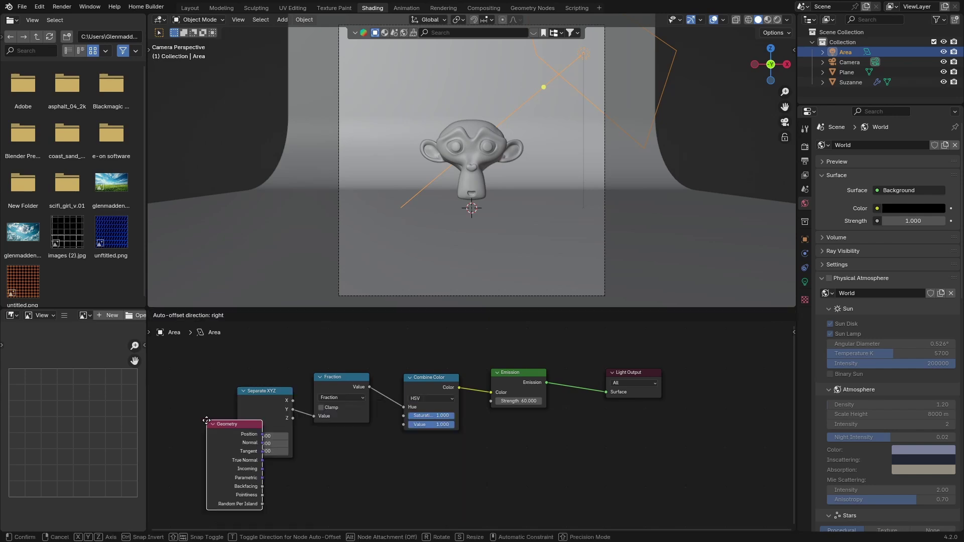
{"action": "left_click", "coordinate": [201, 399]}
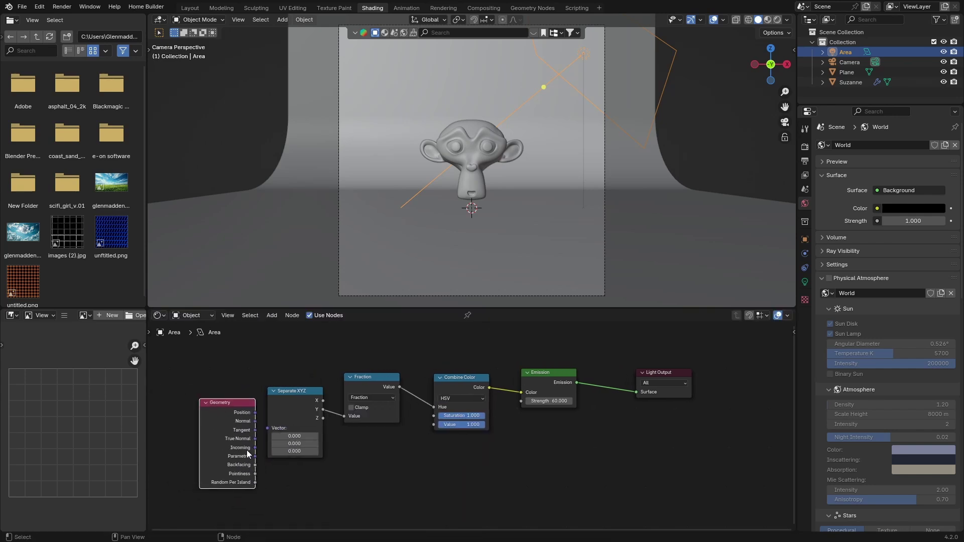
{"action": "left_click_drag", "start_coordinate": [254, 447], "coordinate": [268, 428]}
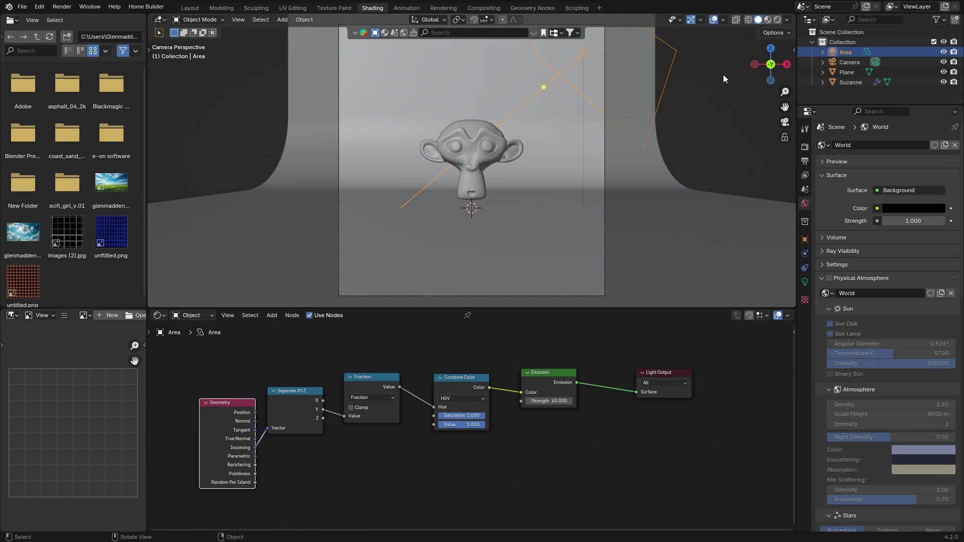
{"action": "left_click", "coordinate": [774, 20]}
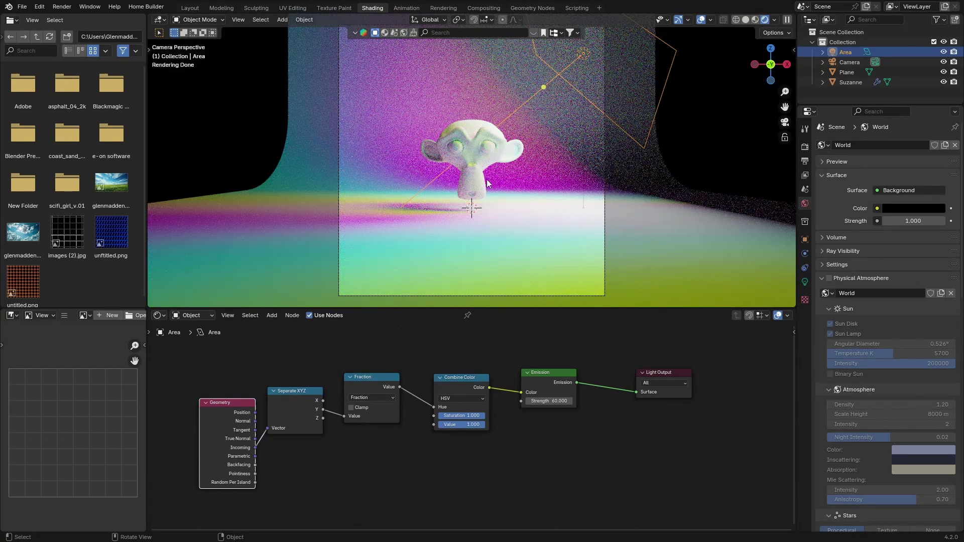
- Set the area light's Emission Strength to 45, then select Suzanne
{"action": "scroll", "coordinate": [487, 184], "scroll_direction": "up", "scroll_amount": 2}
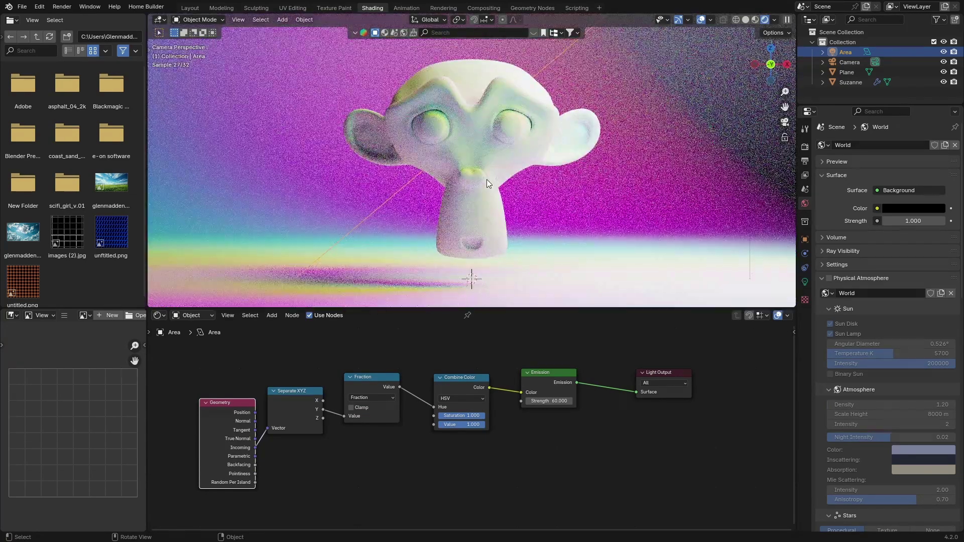
{"action": "scroll", "coordinate": [487, 179], "scroll_direction": "down", "scroll_amount": 2}
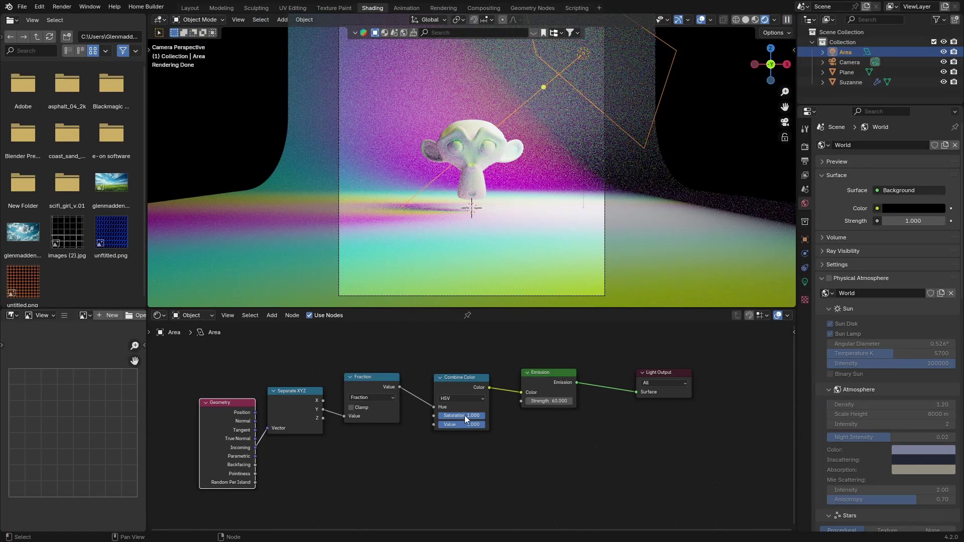
{"action": "double_click", "coordinate": [552, 401]}
{"action": "type", "text": "45"}
{"action": "key", "text": "Return"}
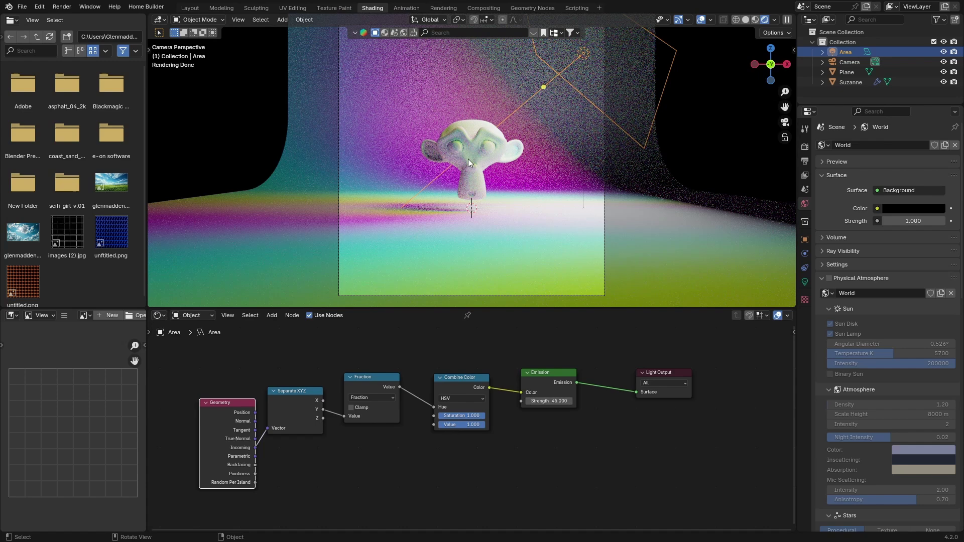
{"action": "left_click", "coordinate": [468, 155]}
- Create a new material for Suzanne with Metallic 1.000, then reselect the area light
{"action": "left_click", "coordinate": [491, 315]}
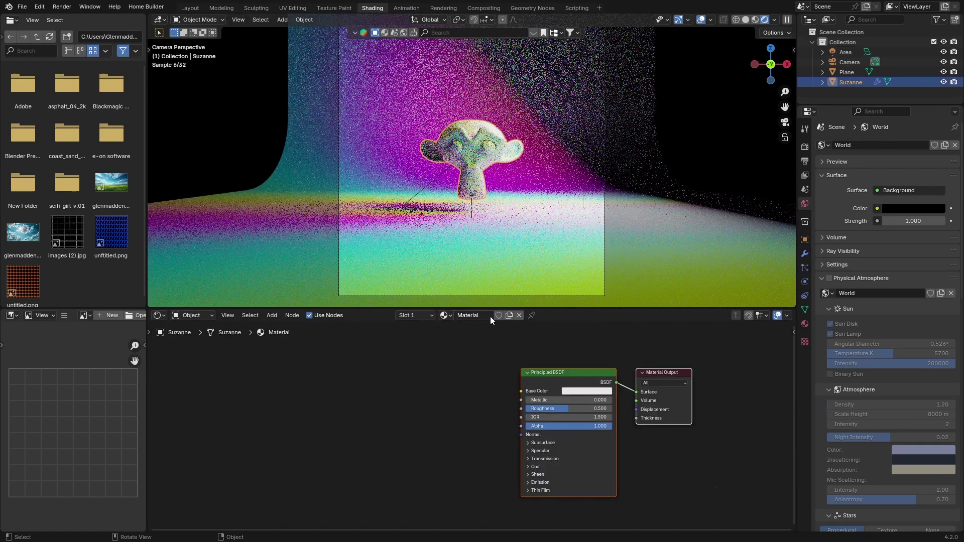
{"action": "left_click_drag", "start_coordinate": [527, 400], "coordinate": [612, 400]}
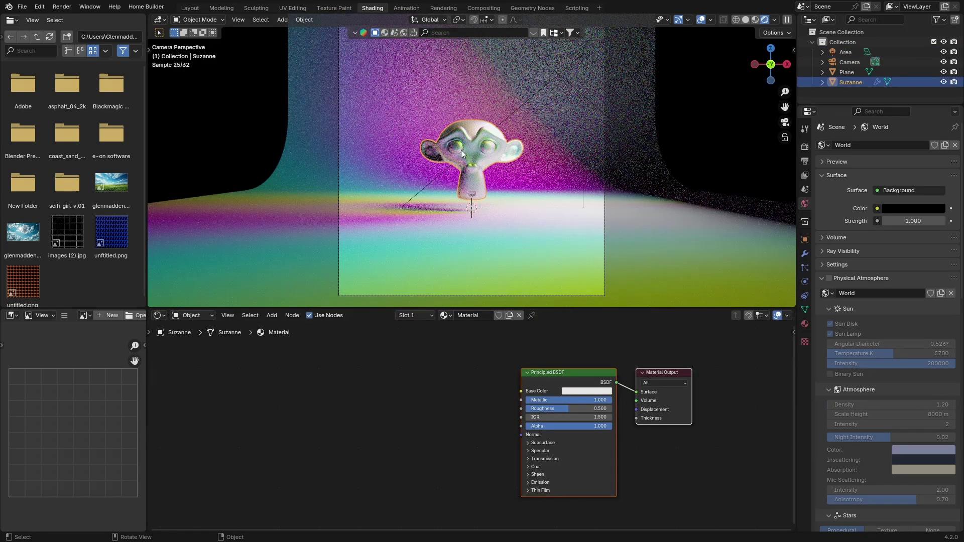
{"action": "left_click", "coordinate": [701, 110]}
{"action": "middle_click_drag", "start_coordinate": [701, 111], "coordinate": [451, 134]}
{"action": "scroll", "coordinate": [430, 171], "scroll_direction": "up", "scroll_amount": 6}
{"action": "scroll", "coordinate": [451, 135], "scroll_direction": "down", "scroll_amount": 5}
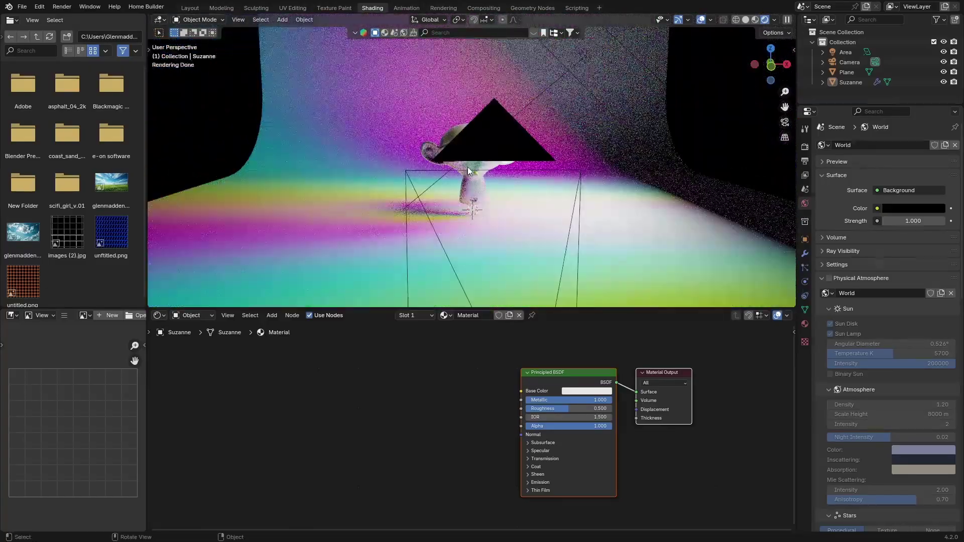
{"action": "left_click", "coordinate": [631, 47]}
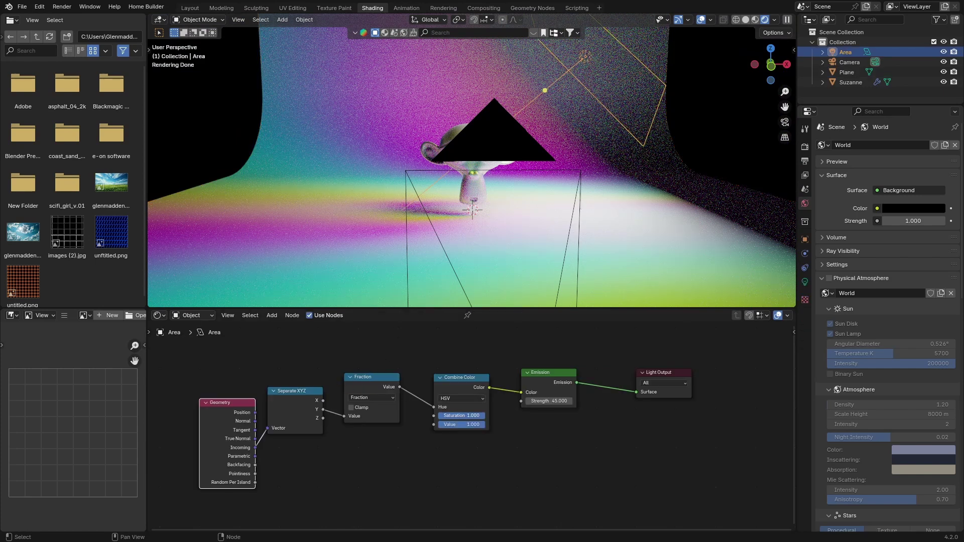
{"action": "left_click_drag", "start_coordinate": [458, 415], "coordinate": [440, 414]}
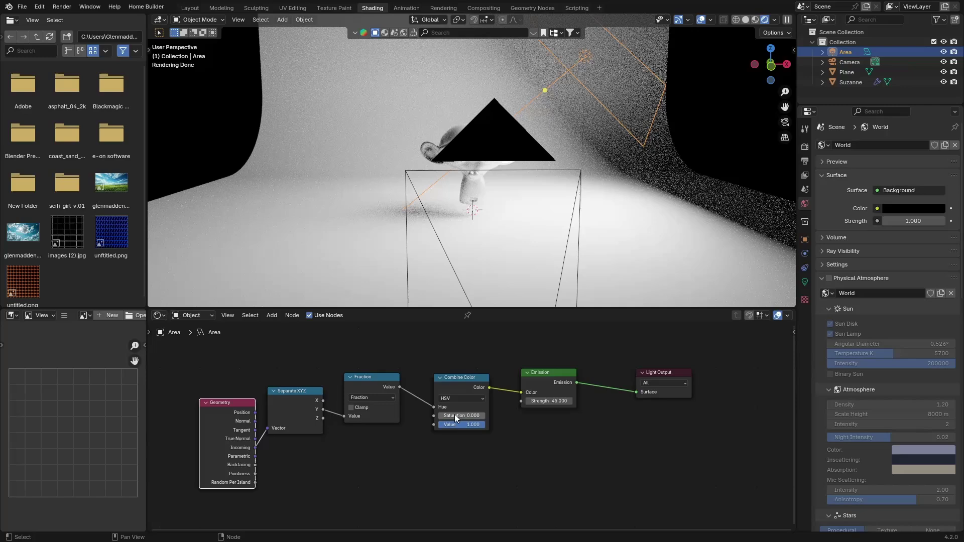
{"action": "left_click", "coordinate": [455, 415]}
{"action": "key", "text": "BackSpace"}
{"action": "type", "text": "0.5"}
{"action": "key", "text": "Return"}
{"action": "left_click", "coordinate": [456, 415]}
{"action": "key", "text": "BackSpace"}
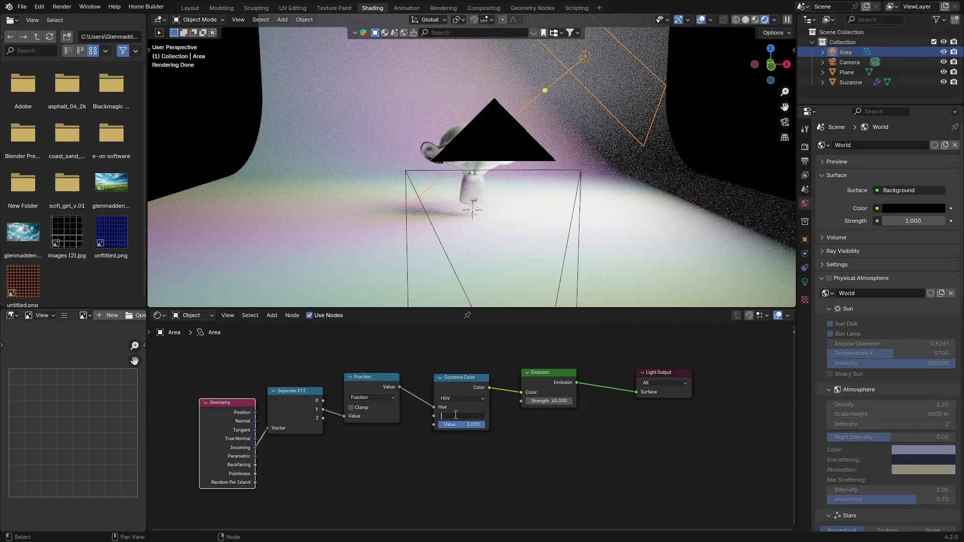
{"action": "type", "text": "1"}
{"action": "key", "text": "Return"}
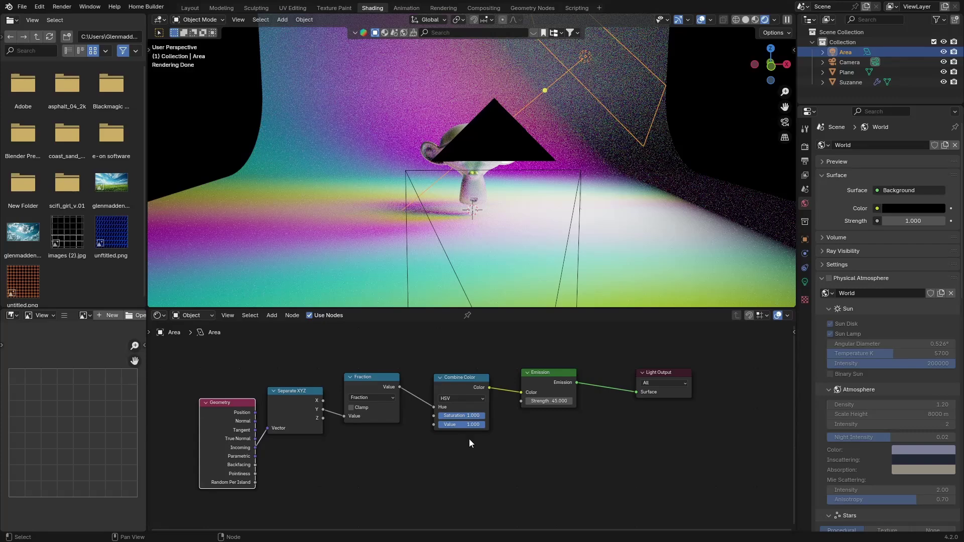
{"action": "middle_click_drag", "start_coordinate": [518, 184], "coordinate": [224, 133]}
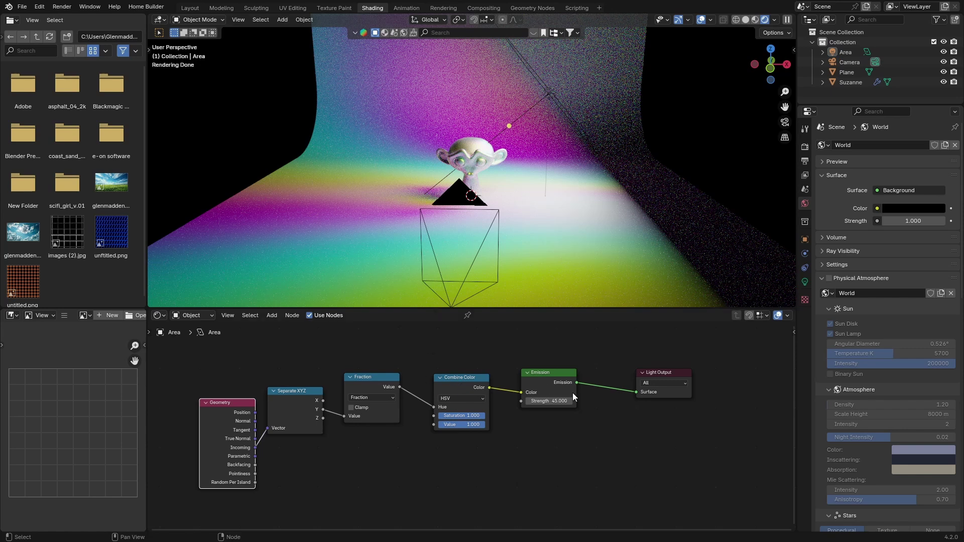
{"action": "left_click", "coordinate": [465, 398]}
{"action": "left_click", "coordinate": [457, 417]}
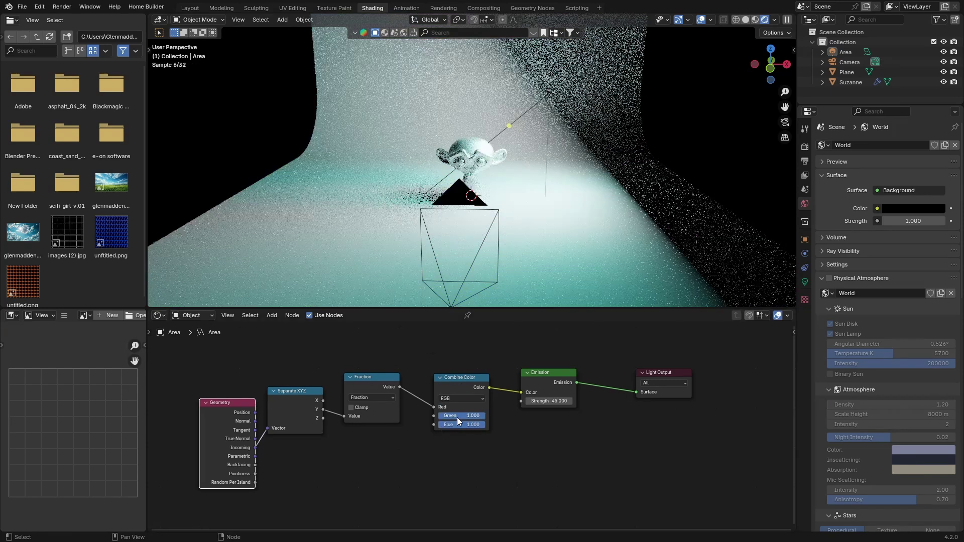
{"action": "mouse_move", "coordinate": [471, 415]}
{"action": "left_mouse_down"}
{"action": "mouse_move", "coordinate": [454, 420]}
{"action": "mouse_move", "coordinate": [461, 431]}
{"action": "mouse_move", "coordinate": [476, 428]}
{"action": "left_mouse_up"}
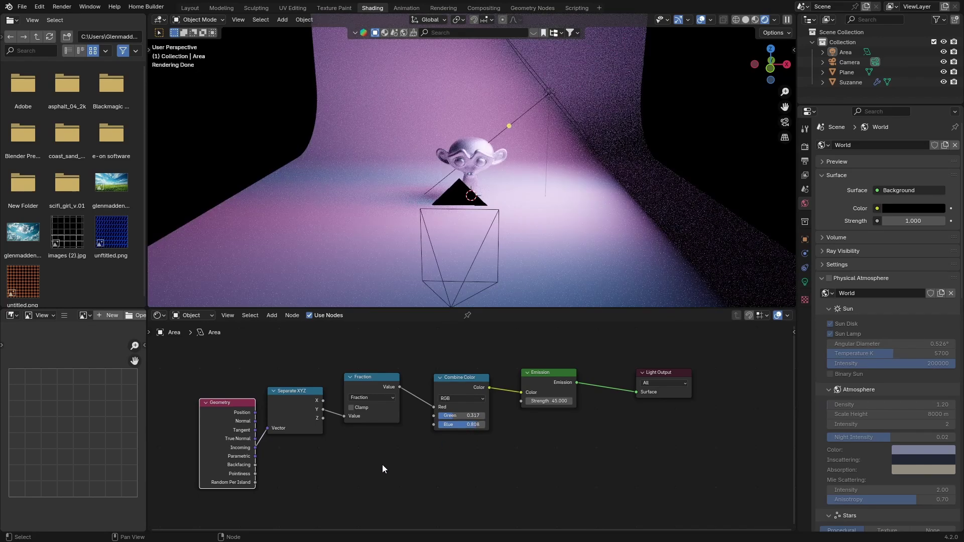
{"action": "left_click", "coordinate": [447, 399]}
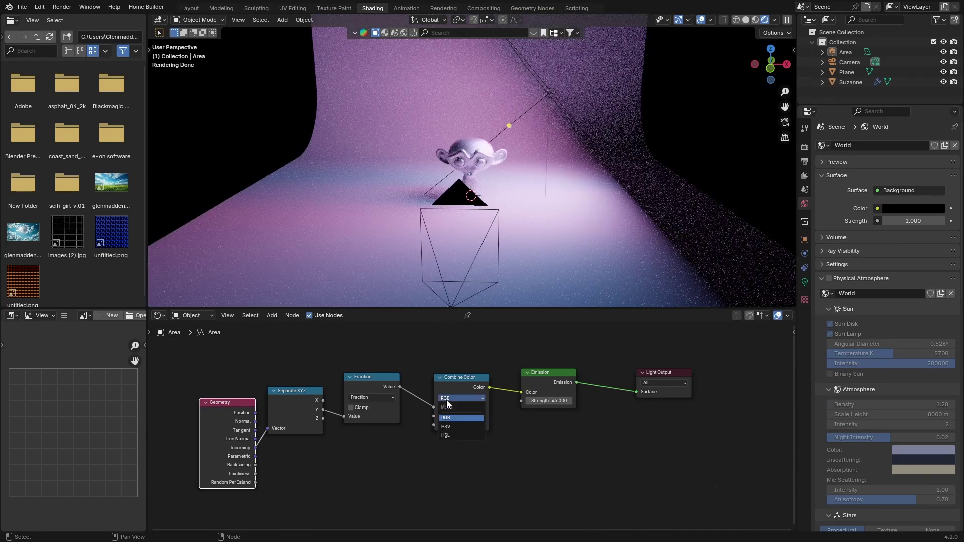
{"action": "left_click", "coordinate": [447, 435]}
{"action": "mouse_move", "coordinate": [457, 418]}
{"action": "left_mouse_down"}
{"action": "mouse_move", "coordinate": [485, 418]}
{"action": "mouse_move", "coordinate": [454, 425]}
{"action": "left_mouse_up"}
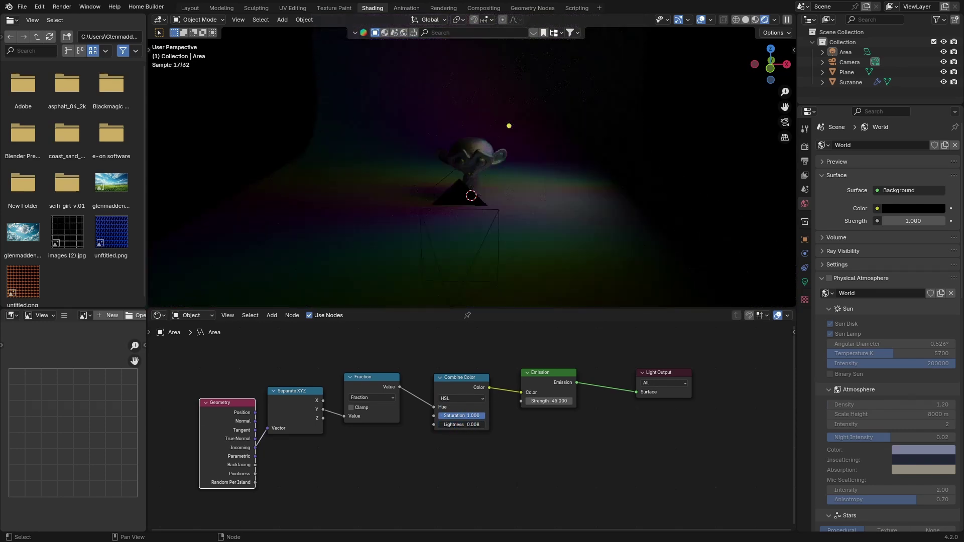
{"action": "left_click", "coordinate": [457, 398]}
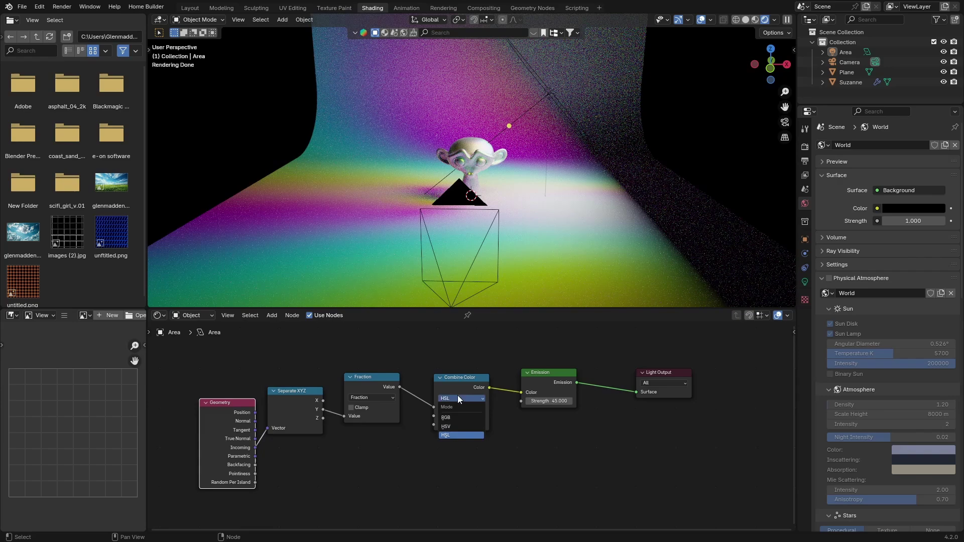
{"action": "left_click", "coordinate": [450, 425]}
{"action": "left_click_drag", "start_coordinate": [459, 425], "coordinate": [497, 425]}
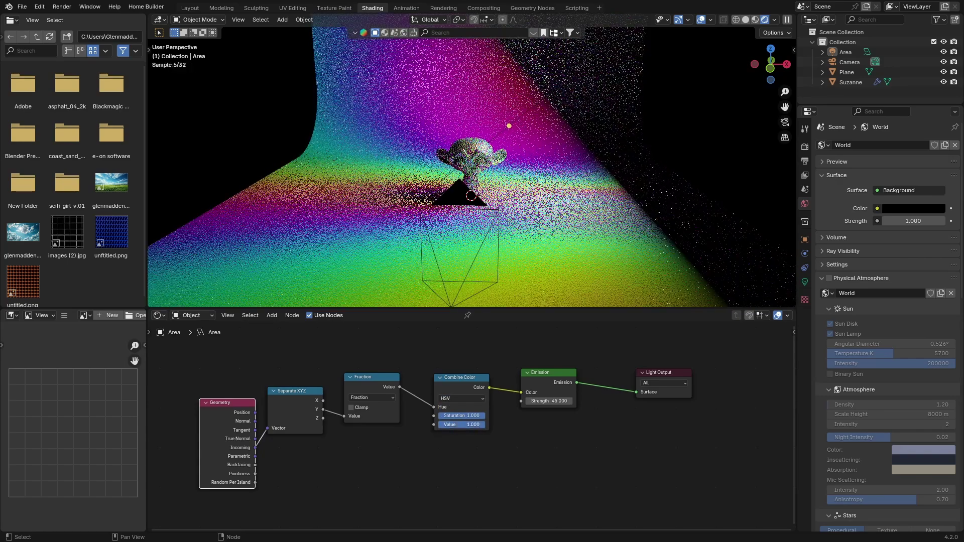
{"action": "left_click", "coordinate": [356, 158]}
{"action": "mouse_move", "coordinate": [355, 198]}
{"action": "middle_mouse_down"}
{"action": "mouse_move", "coordinate": [415, 191]}
{"action": "mouse_move", "coordinate": [367, 200]}
{"action": "middle_mouse_up"}
- Move the area light up and to the right, then look through the scene camera
{"action": "scroll", "coordinate": [367, 200], "scroll_direction": "down", "scroll_amount": 5}
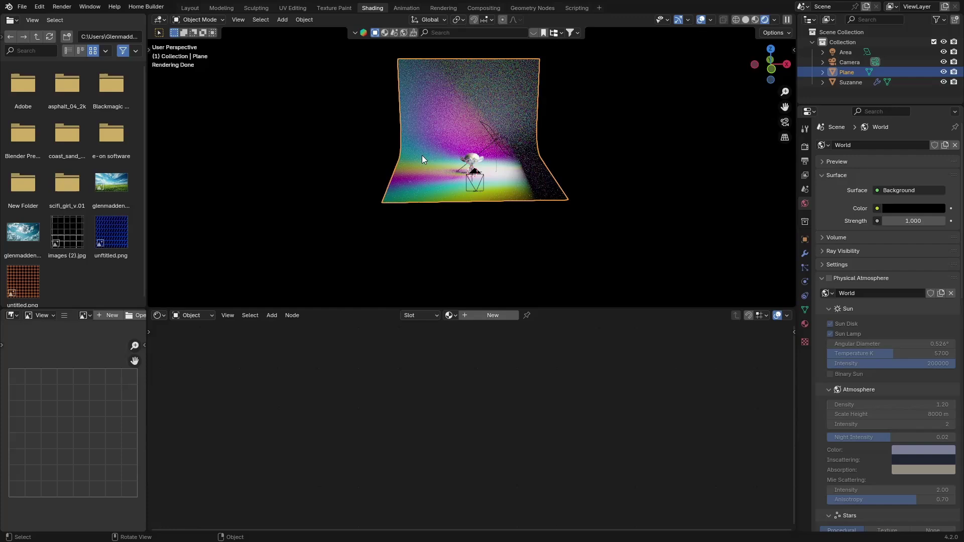
{"action": "left_click", "coordinate": [494, 133]}
{"action": "key", "text": "g"}
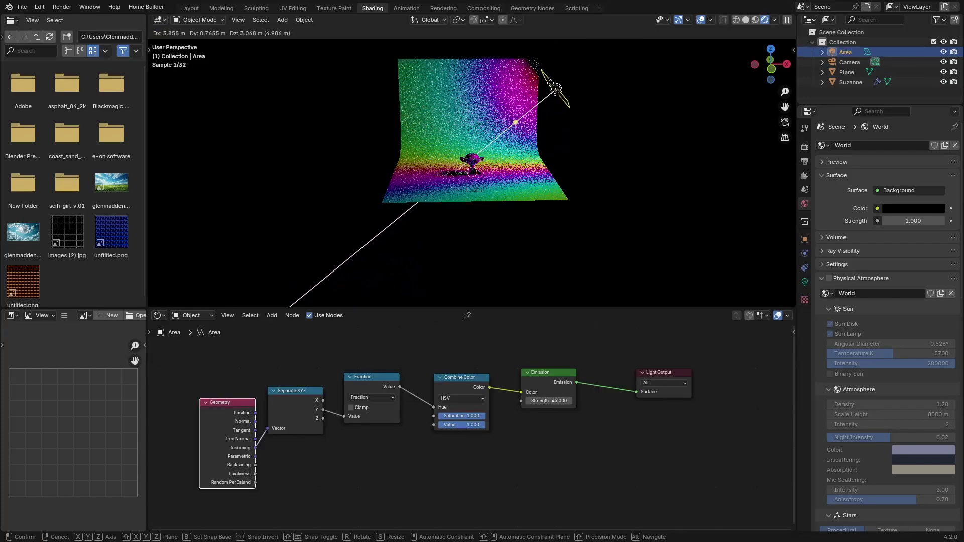
{"action": "left_click", "coordinate": [555, 88]}
{"action": "left_click", "coordinate": [786, 122]}
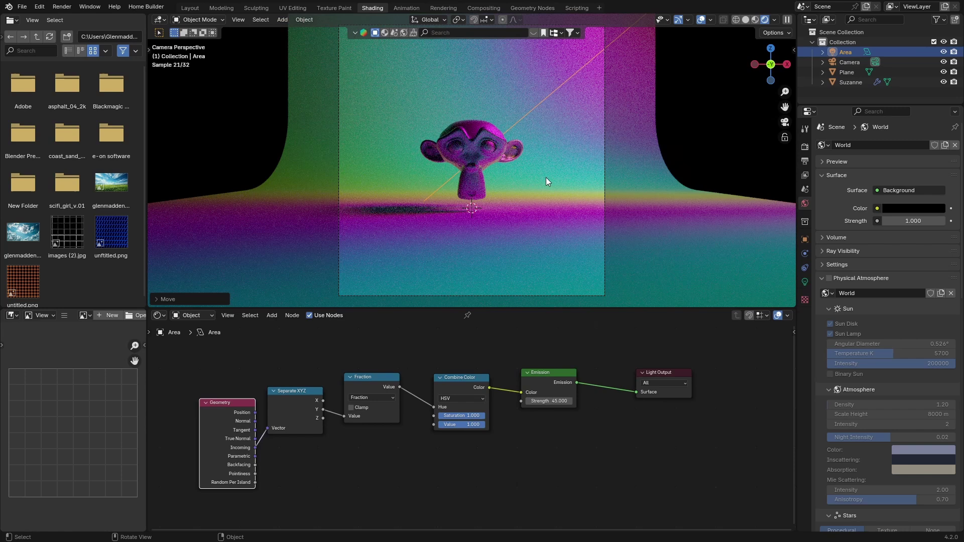
- Raise the area light's Emission Strength to 100, then select the backdrop plane
{"action": "scroll", "coordinate": [494, 173], "scroll_direction": "down", "scroll_amount": 4}
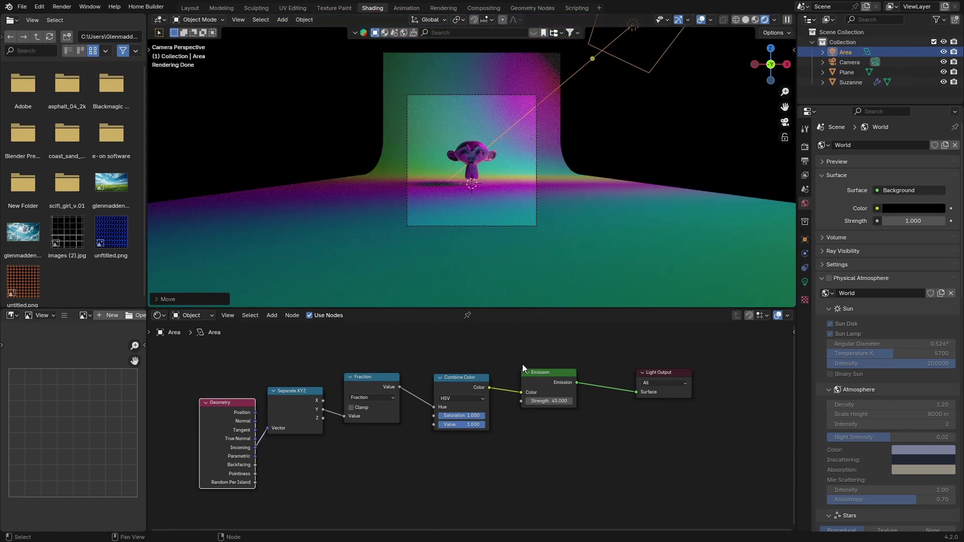
{"action": "double_click", "coordinate": [547, 402]}
{"action": "type", "text": "100"}
{"action": "key", "text": "Return"}
{"action": "scroll", "coordinate": [458, 260], "scroll_direction": "up", "scroll_amount": 2}
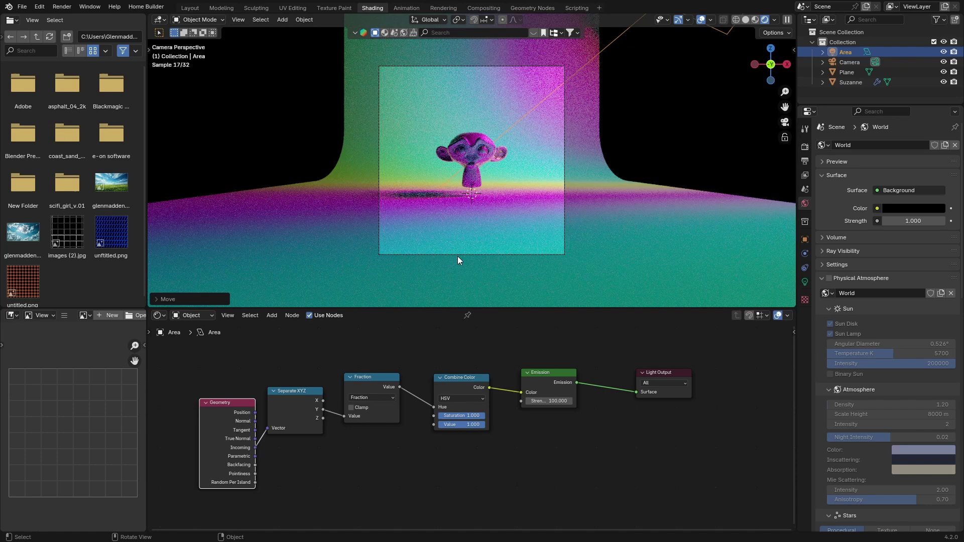
{"action": "scroll", "coordinate": [458, 260], "scroll_direction": "up", "scroll_amount": 2}
{"action": "left_click", "coordinate": [395, 140]}
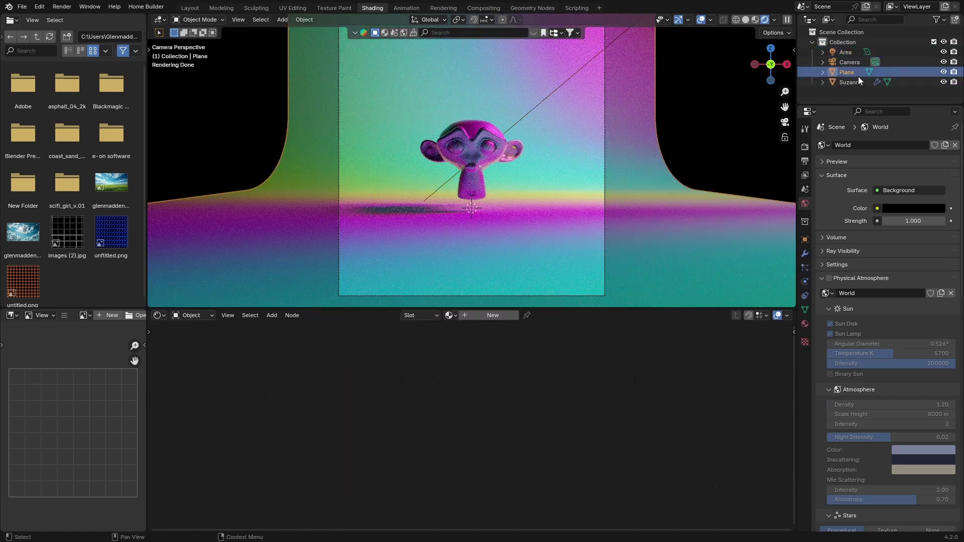
- Create a new material for the plane with Metallic about 0.98, then return to Layout
{"action": "left_click", "coordinate": [492, 315]}
{"action": "left_click_drag", "start_coordinate": [557, 400], "coordinate": [610, 400]}
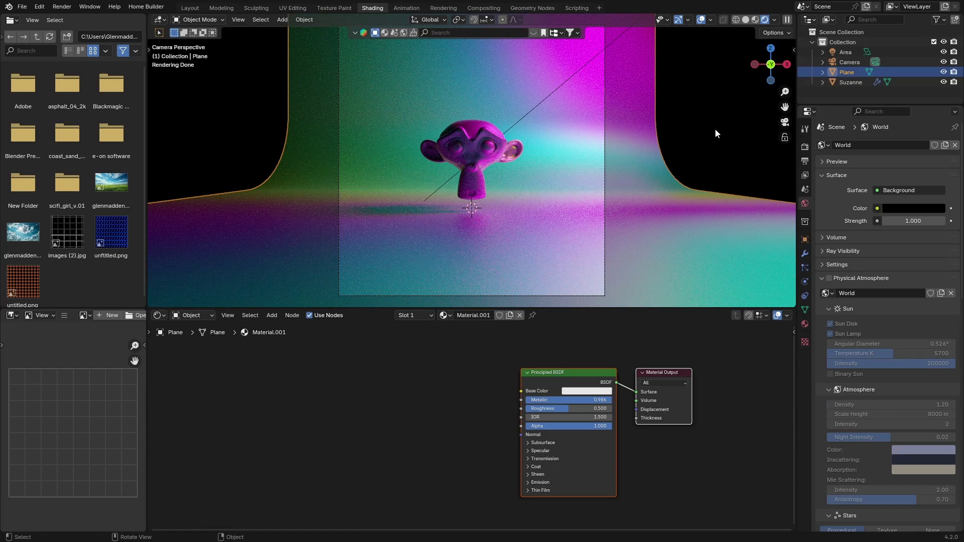
{"action": "left_click", "coordinate": [705, 104]}
{"action": "middle_click_drag", "start_coordinate": [549, 182], "coordinate": [483, 186]}
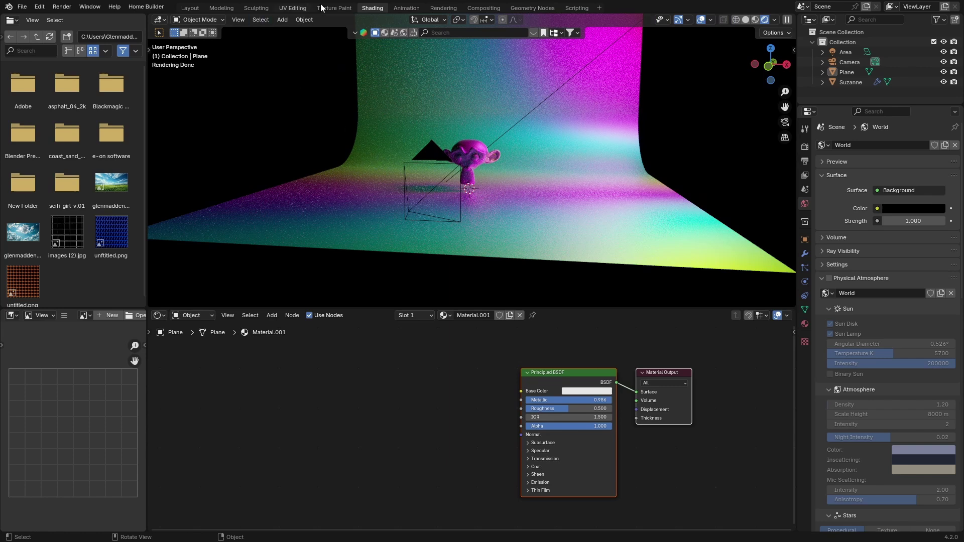
{"action": "left_click", "coordinate": [190, 8]}
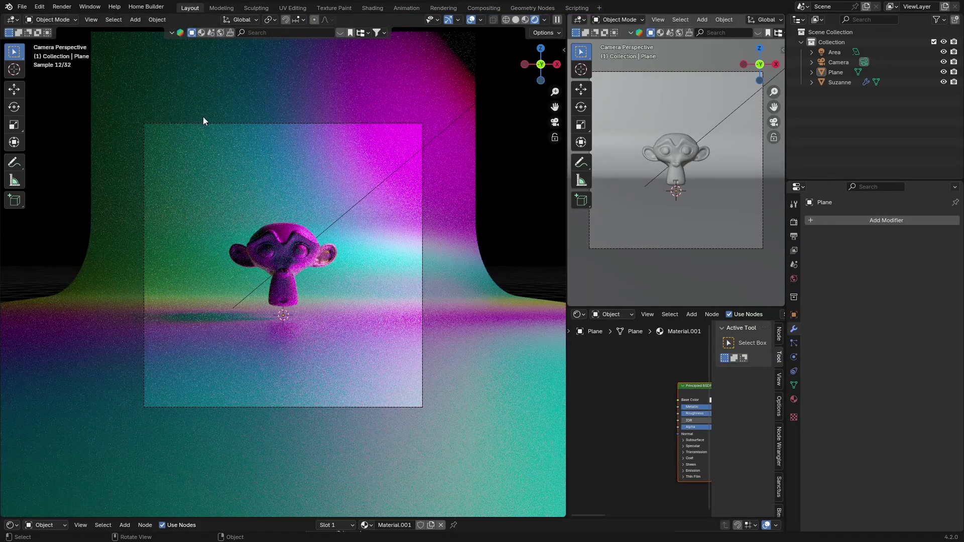